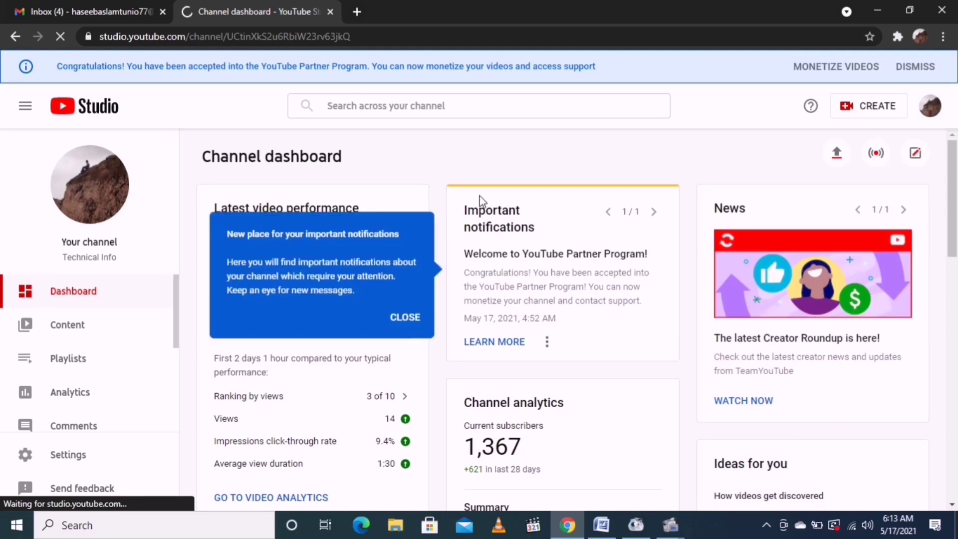
Look over the channel dashboard cards and dismiss the tip about the new place for important notifications
scroll(481, 202, "down", 5)
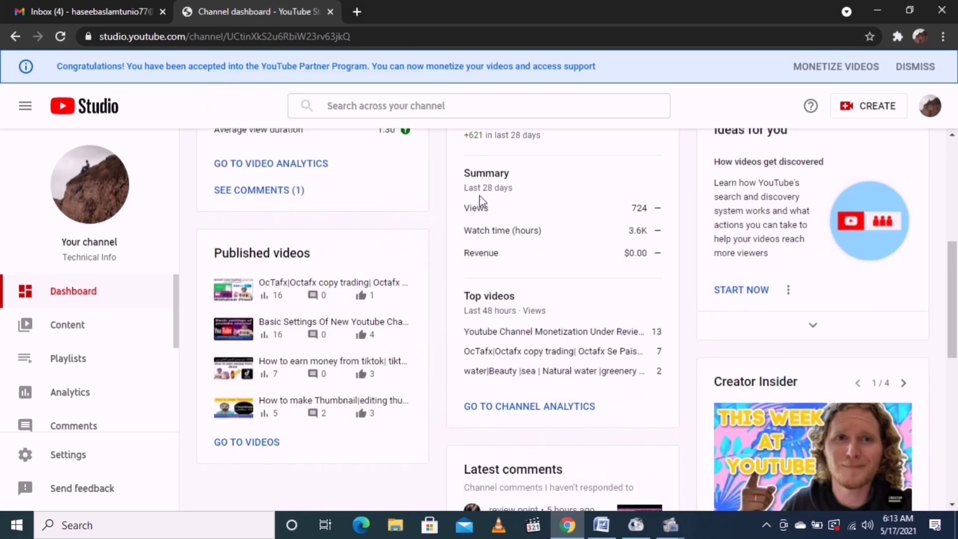
scroll(480, 202, "up", 5)
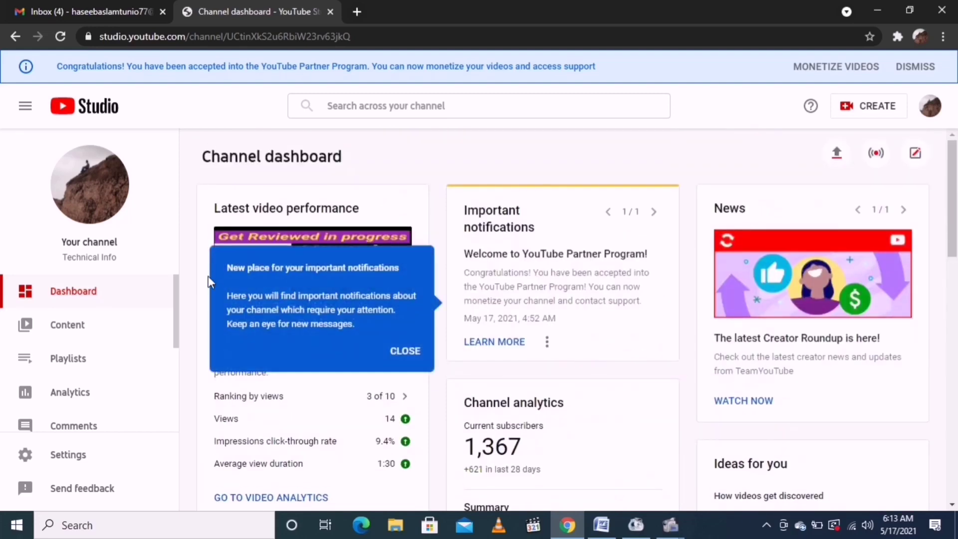
scroll(124, 326, "down", 3)
scroll(123, 328, "down", 2)
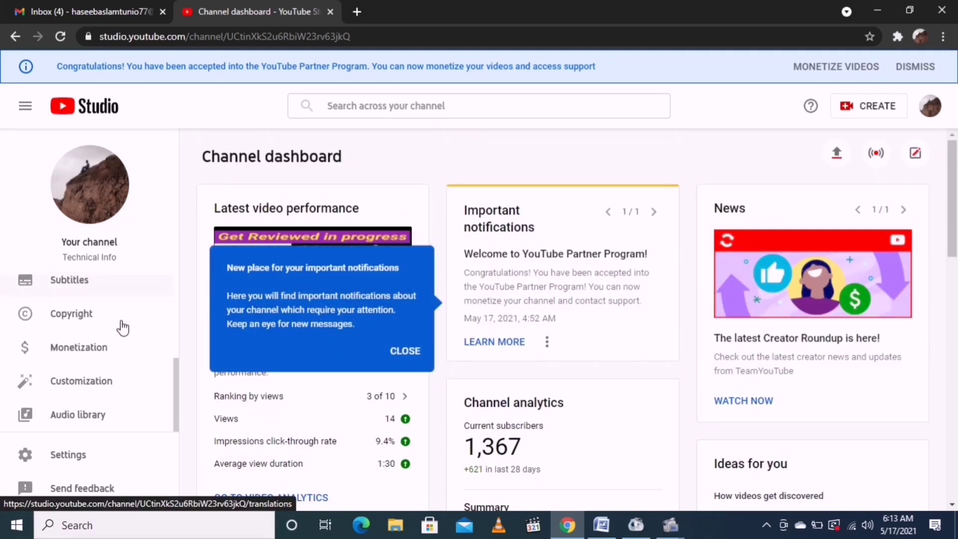
scroll(123, 328, "up", 4)
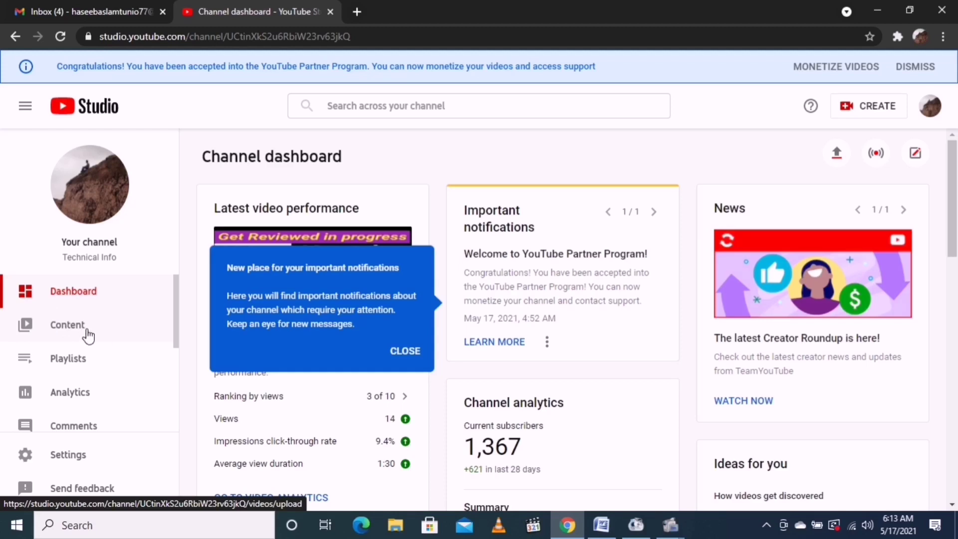
left_click(414, 357)
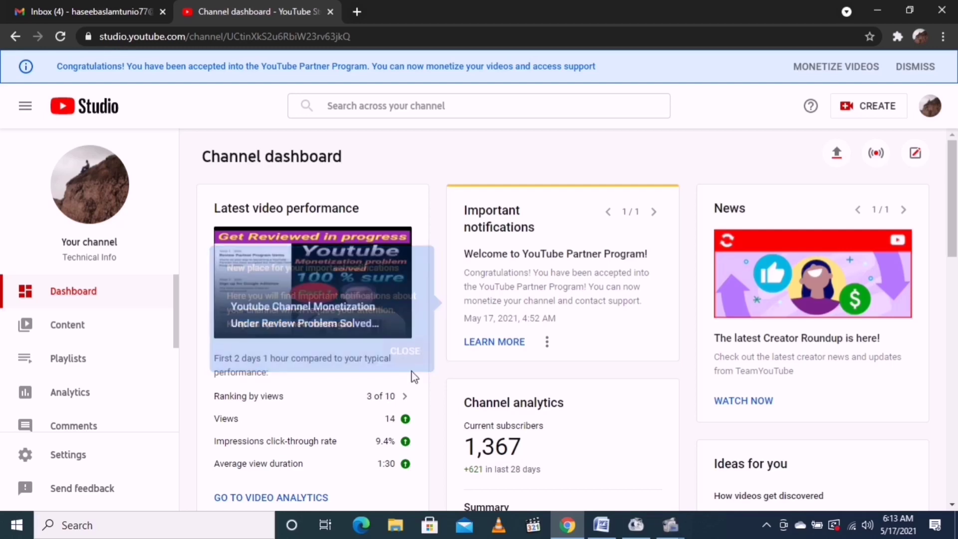
scroll(411, 380, "down", 10)
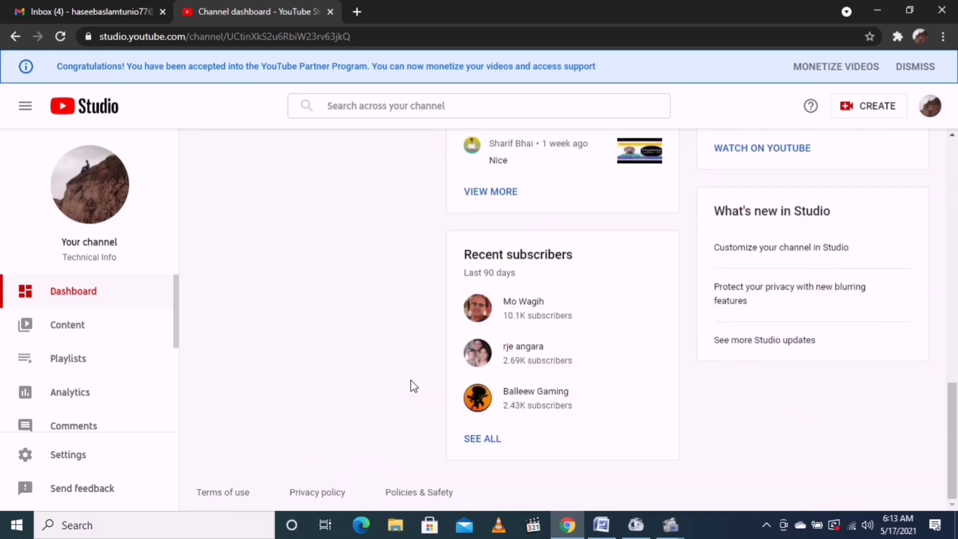
scroll(10, 414, "down", 3)
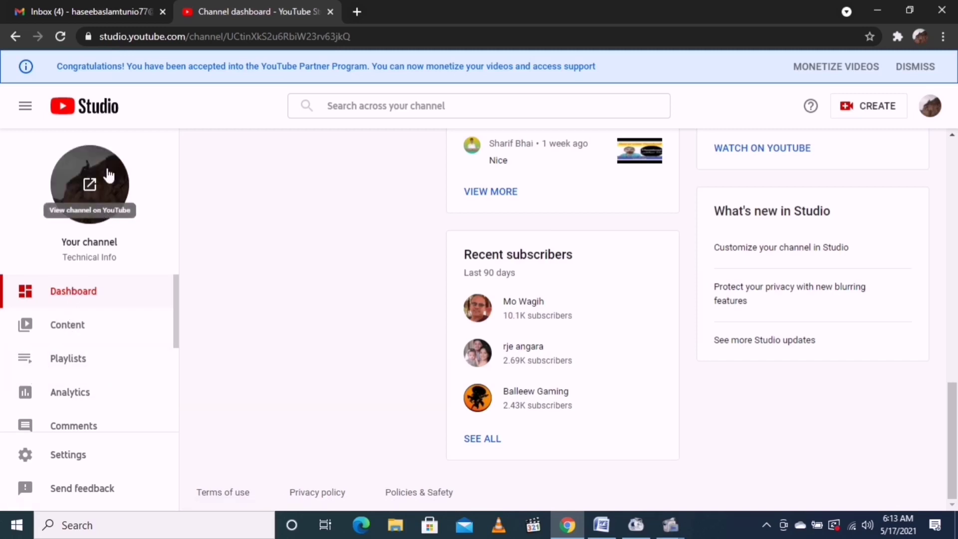
left_click(24, 113)
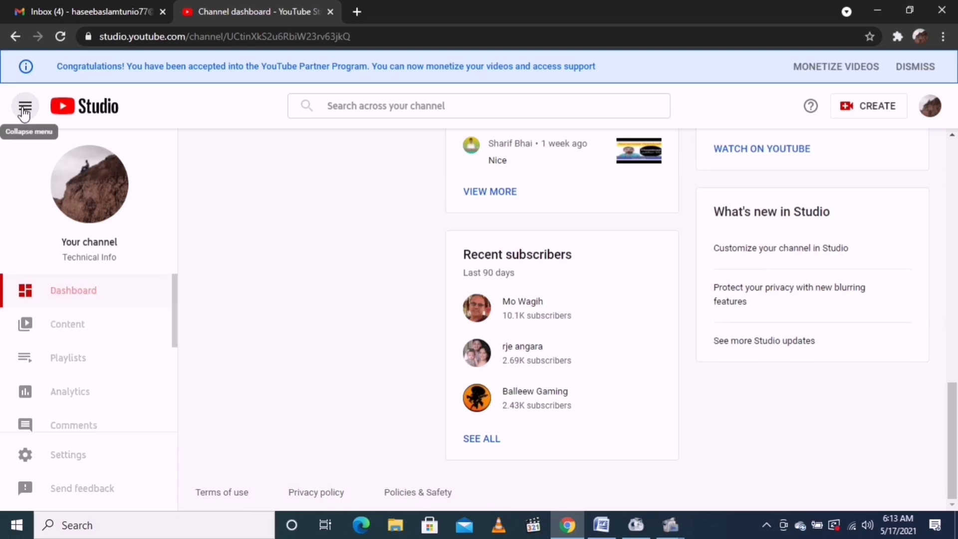
left_click(24, 112)
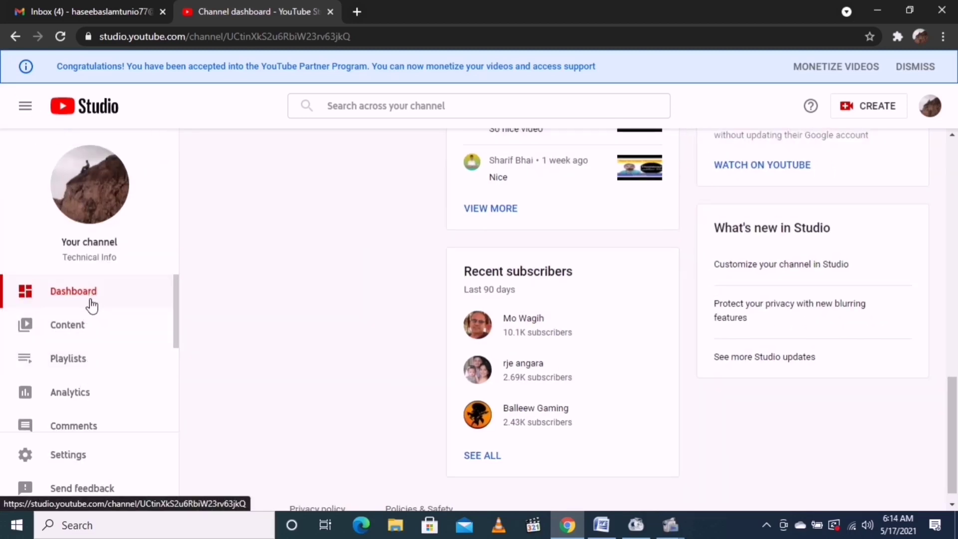
scroll(91, 302, "down", 3)
scroll(92, 305, "down", 1)
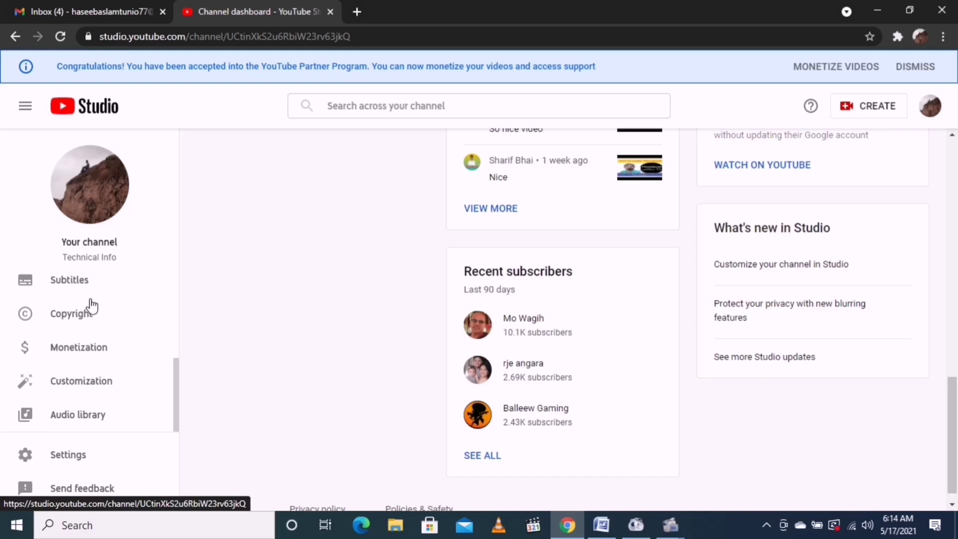
scroll(97, 336, "up", 4)
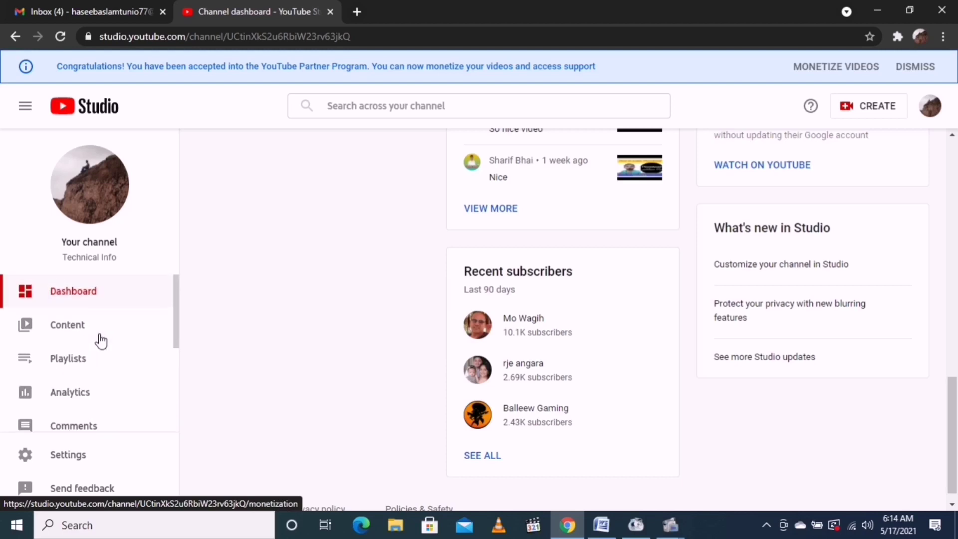
Open the channel's content list and look through the uploaded videos and their monetization status
left_click(49, 329)
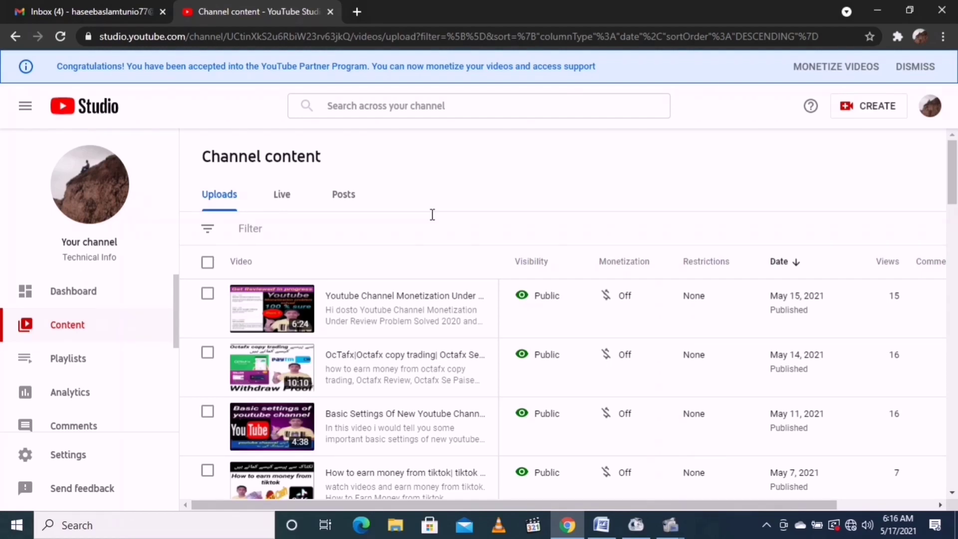
scroll(747, 362, "down", 20)
scroll(747, 361, "down", 1)
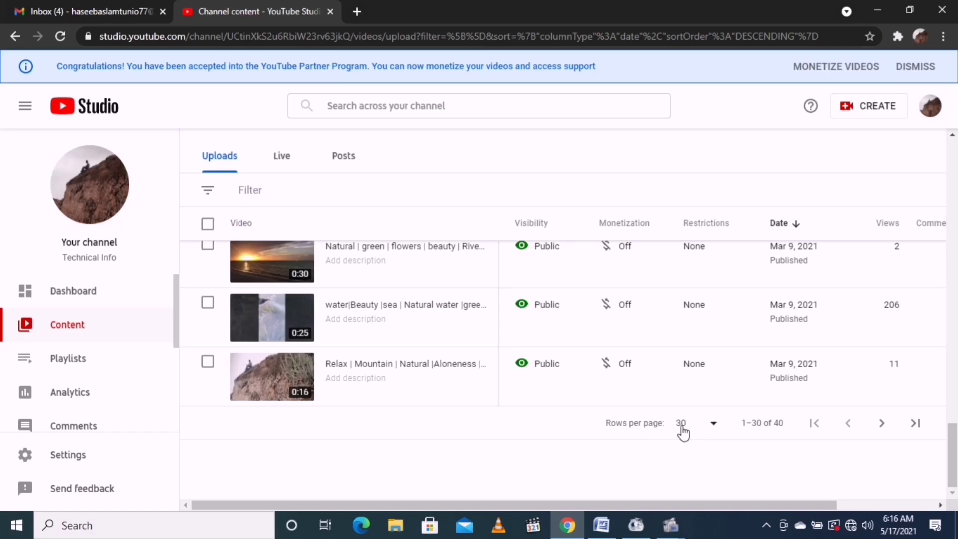
scroll(512, 405, "up", 20)
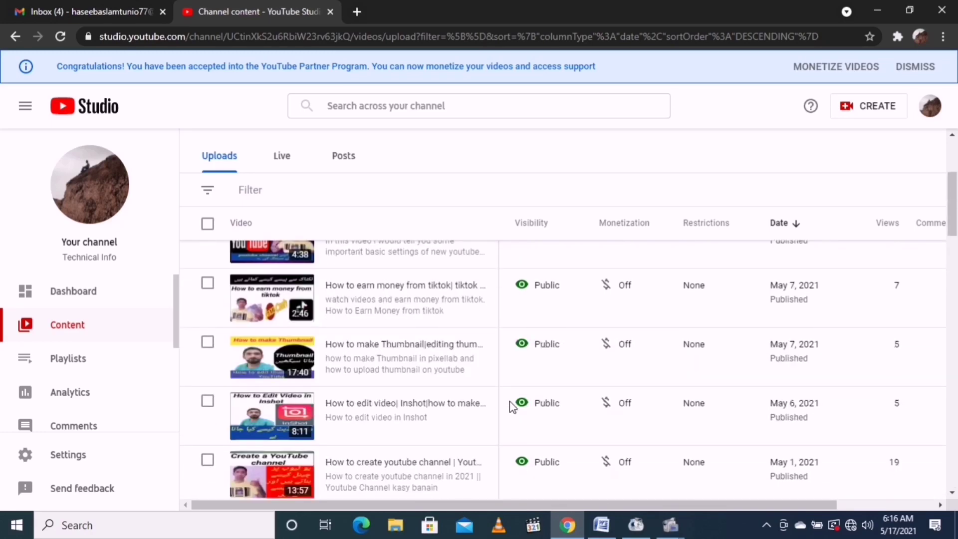
scroll(510, 401, "up", 4)
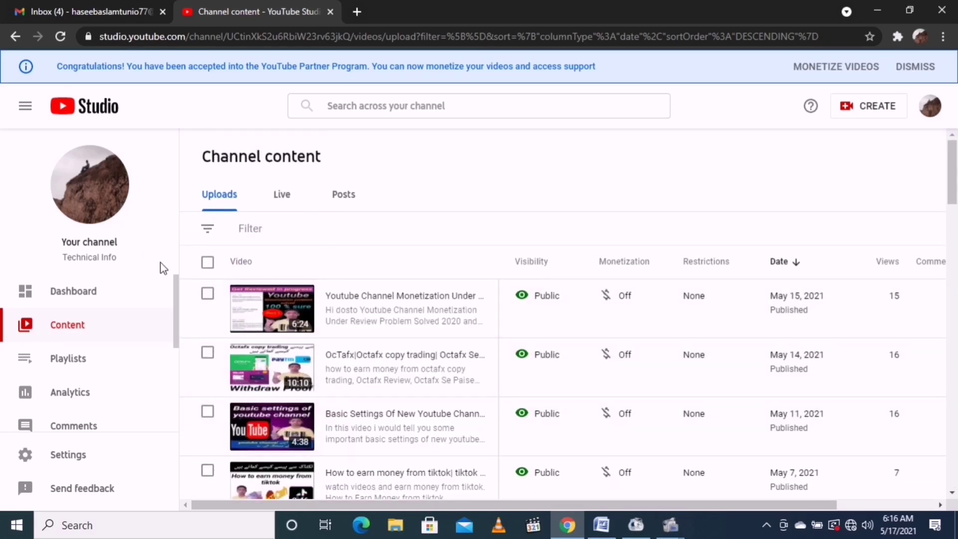
Select all 30 uploaded videos on the current page of the content list and check the selection
left_click(208, 263)
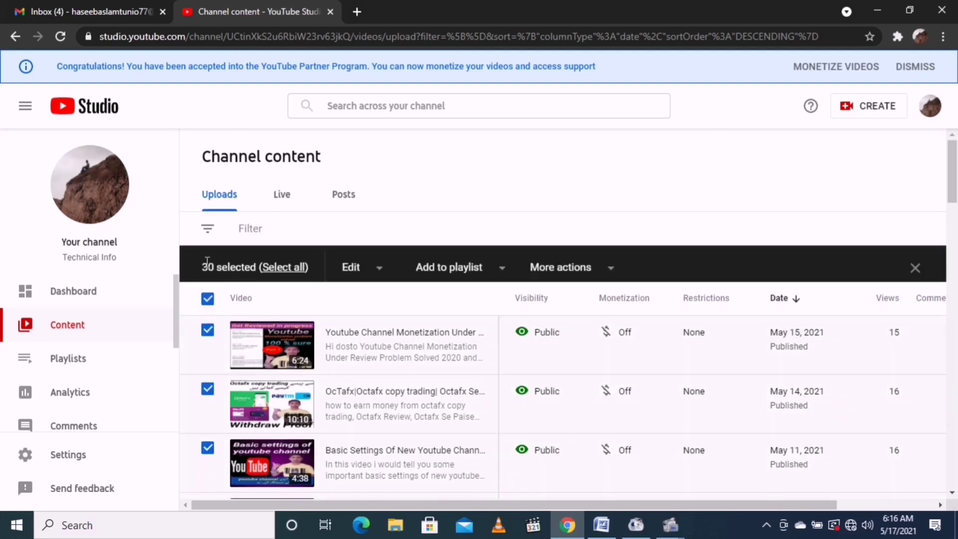
scroll(276, 288, "down", 20)
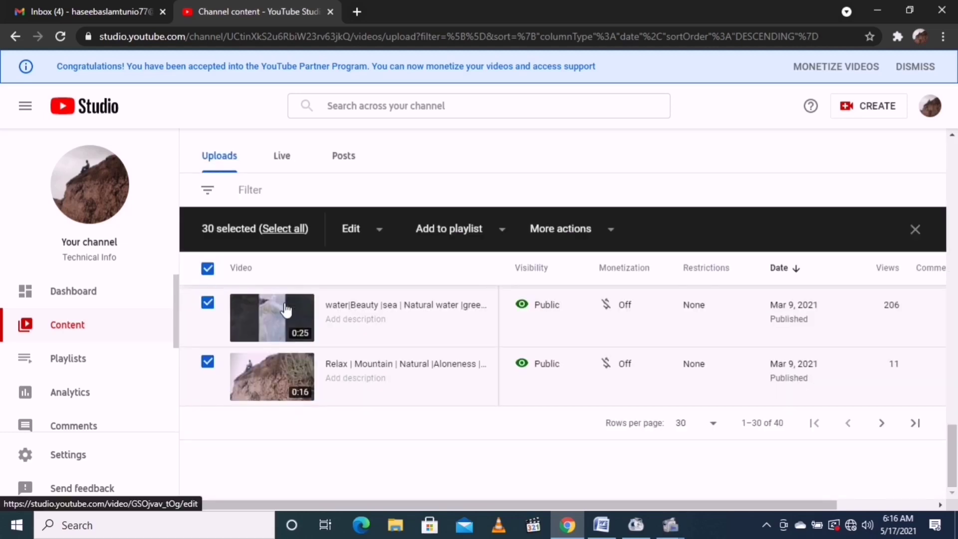
scroll(286, 309, "up", 10)
scroll(286, 310, "down", 10)
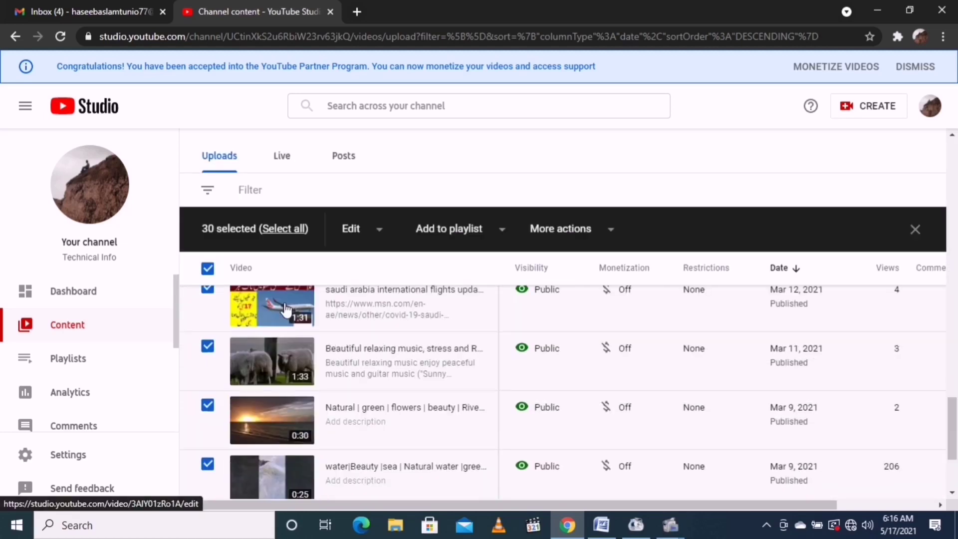
scroll(374, 357, "up", 15)
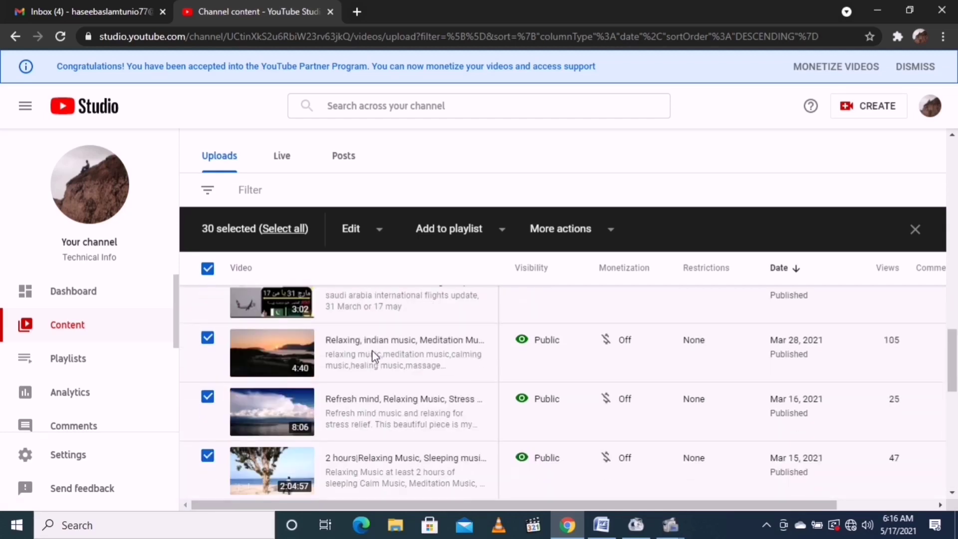
scroll(374, 356, "up", 10)
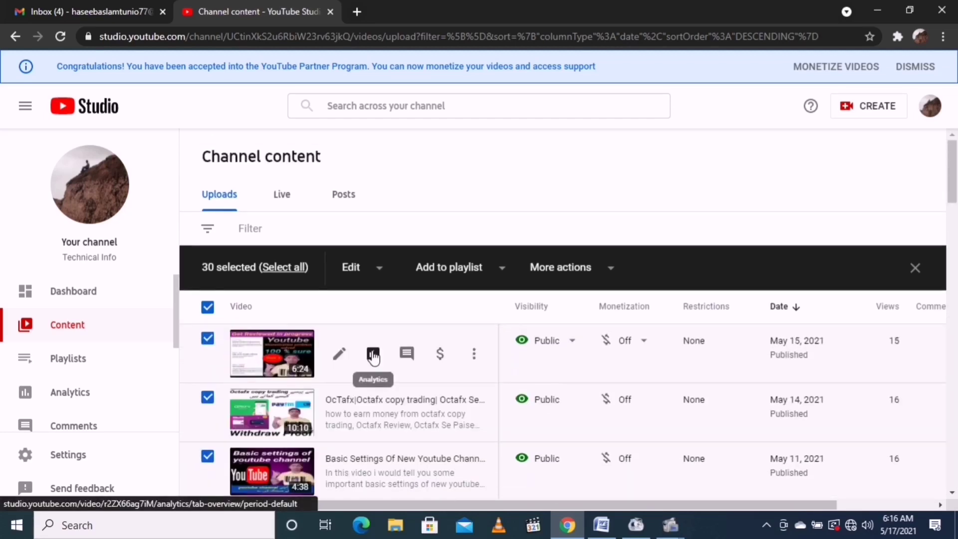
Add a bulk monetization edit for the selected videos with monetization set to On
left_click(379, 269)
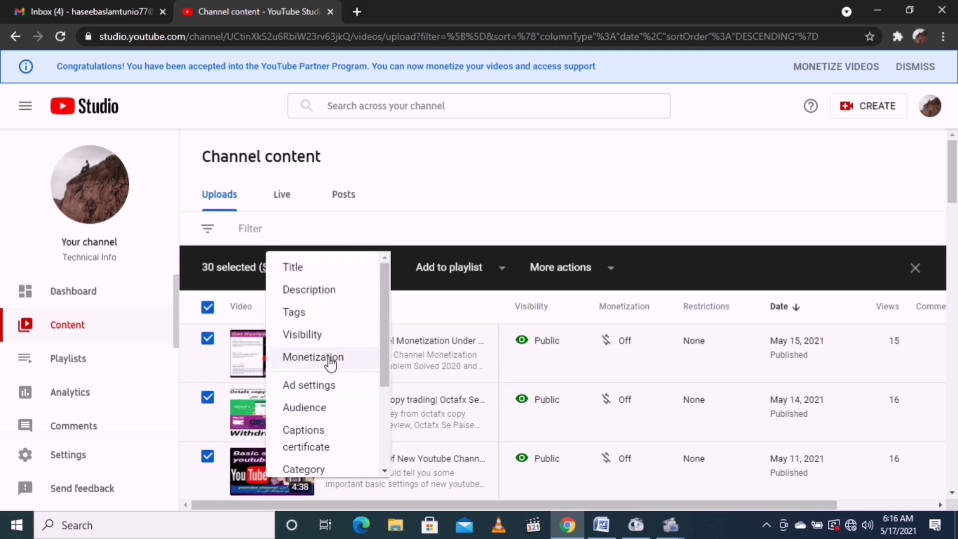
left_click(332, 359)
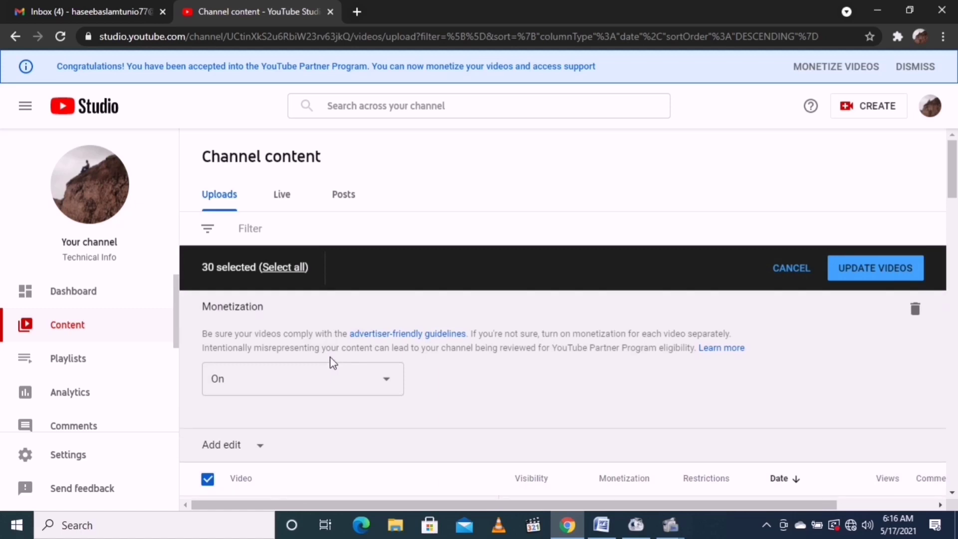
scroll(439, 334, "down", 1)
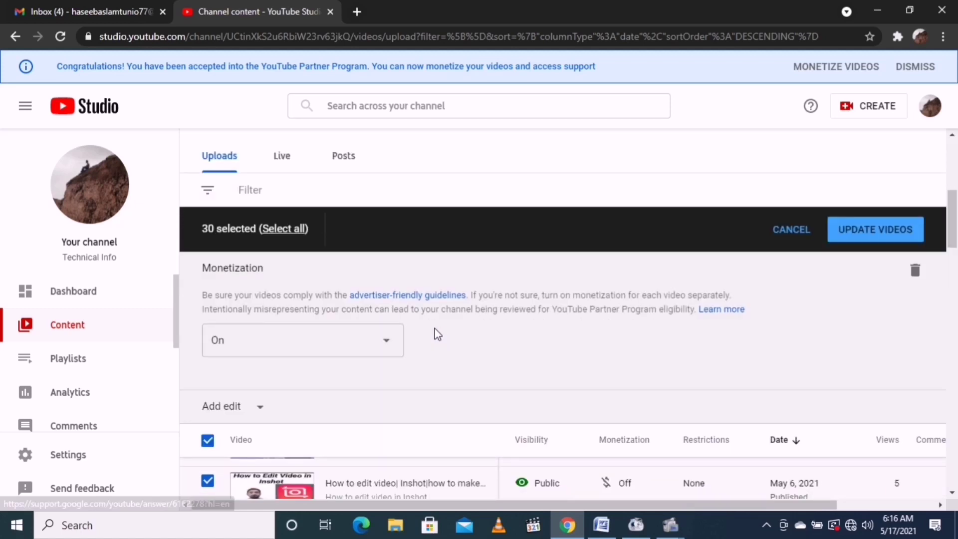
left_click(387, 345)
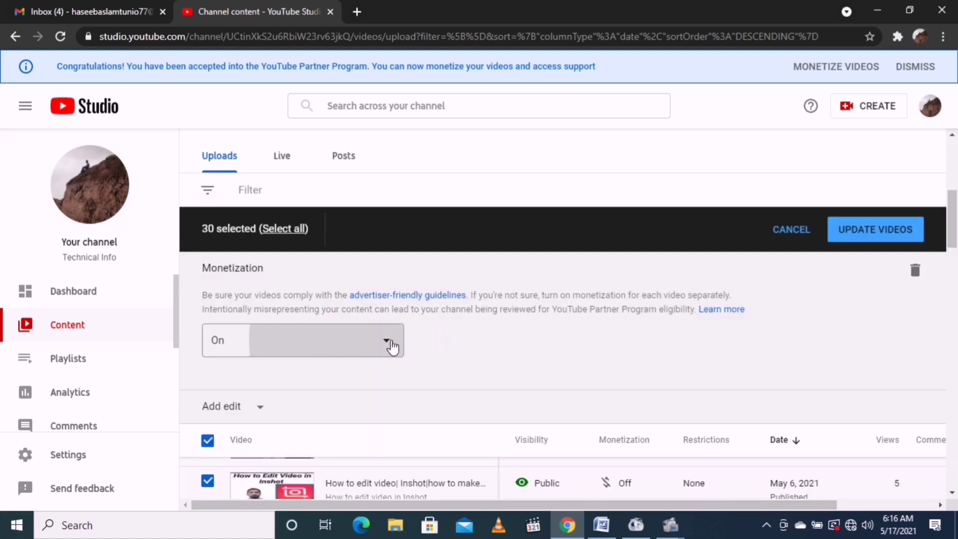
left_click(331, 339)
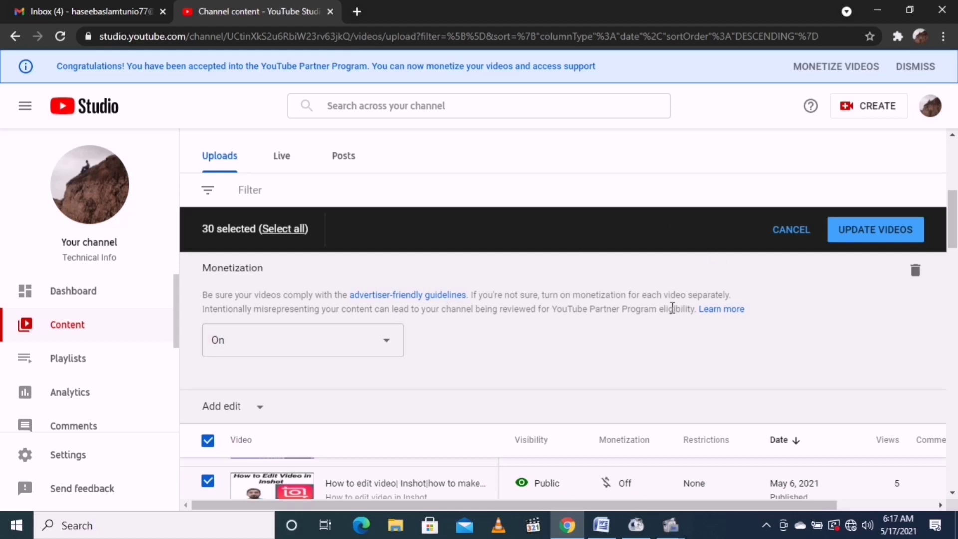
Add an ad settings edit that updates the type of ads, with overlay, sponsored cards, skippable and non-skippable video ads enabled
scroll(672, 308, "down", 2)
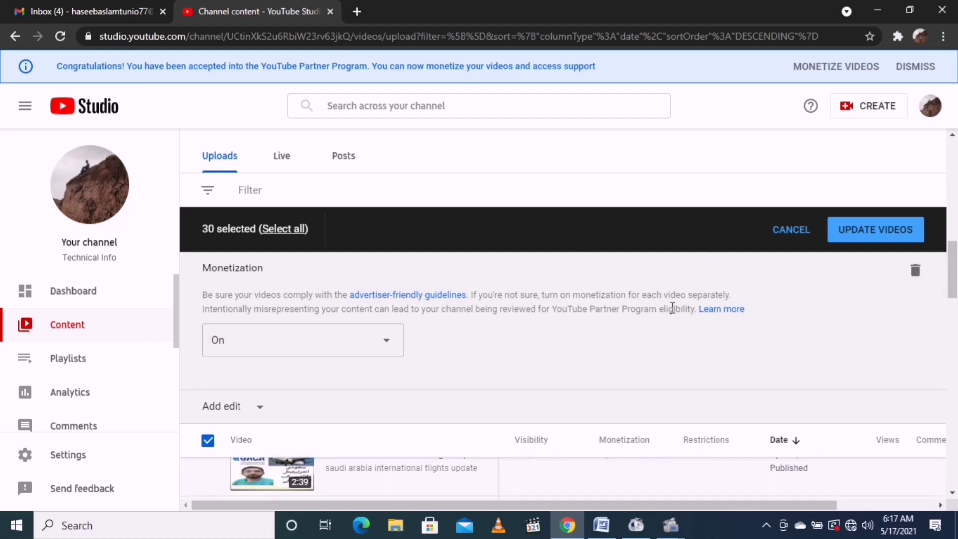
left_click(260, 410)
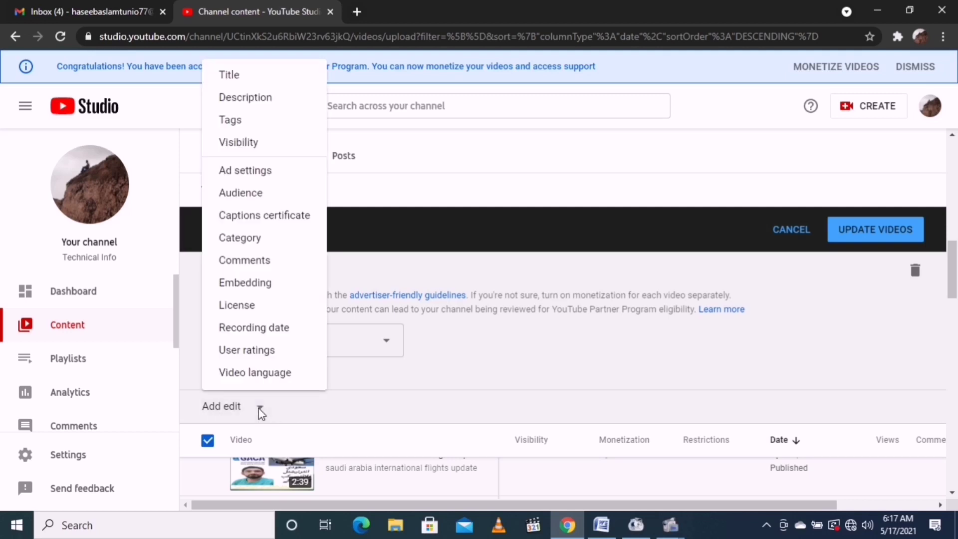
left_click(268, 173)
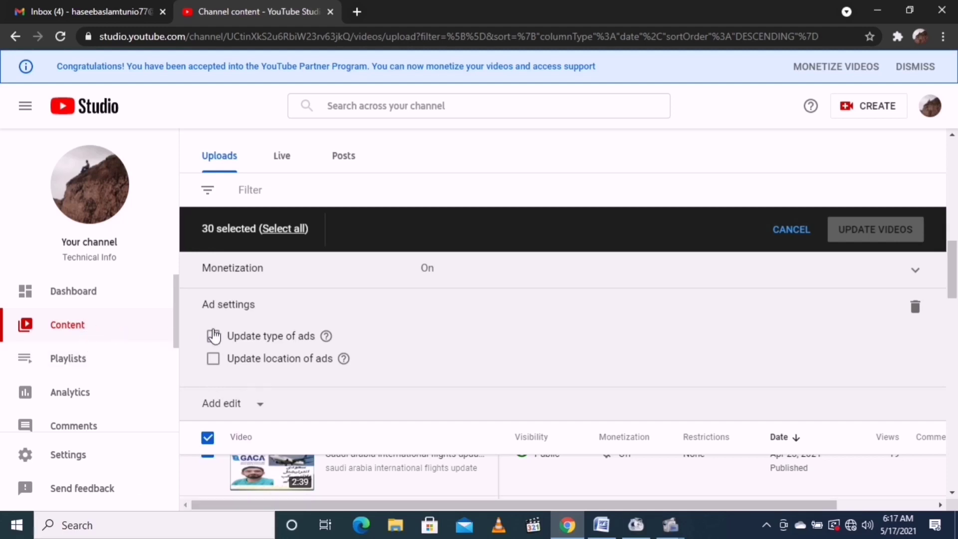
left_click(213, 336)
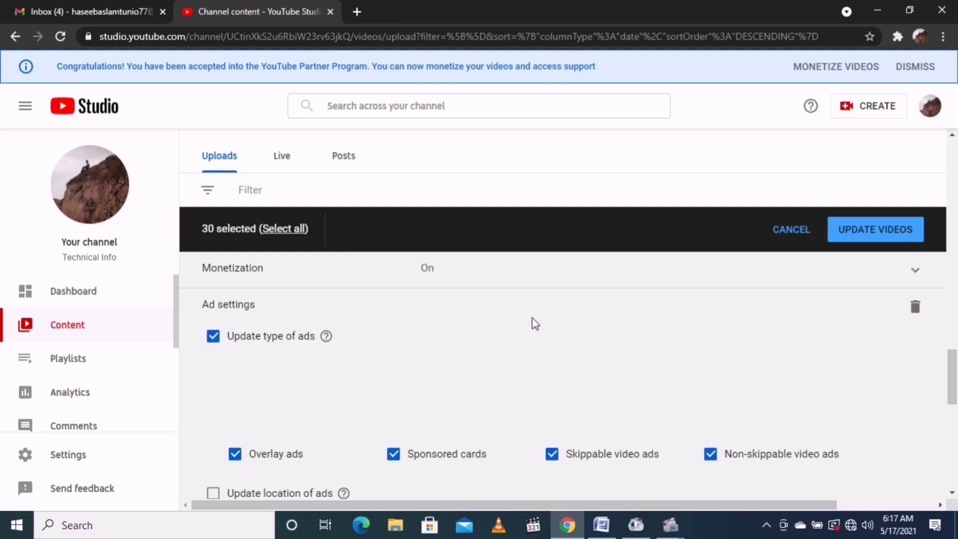
scroll(532, 323, "down", 3)
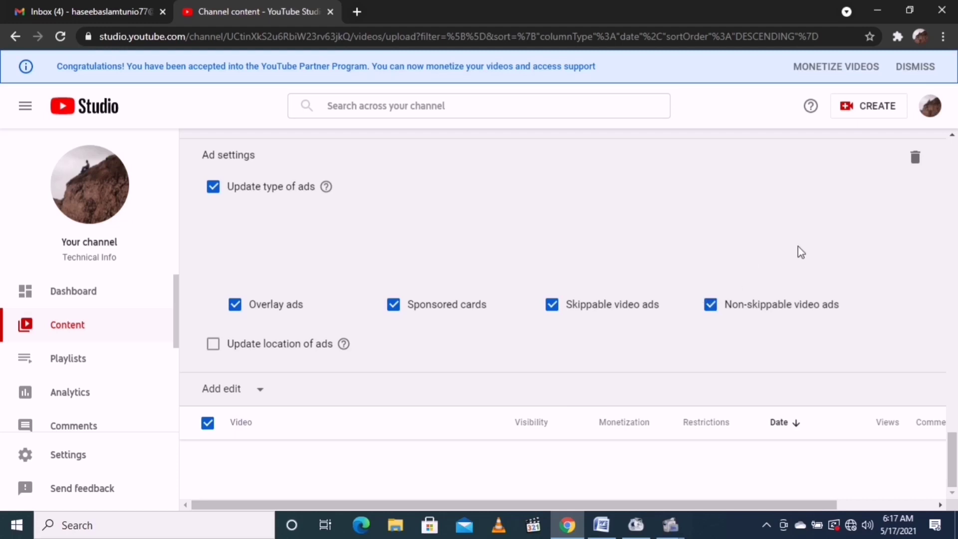
scroll(800, 252, "up", 3)
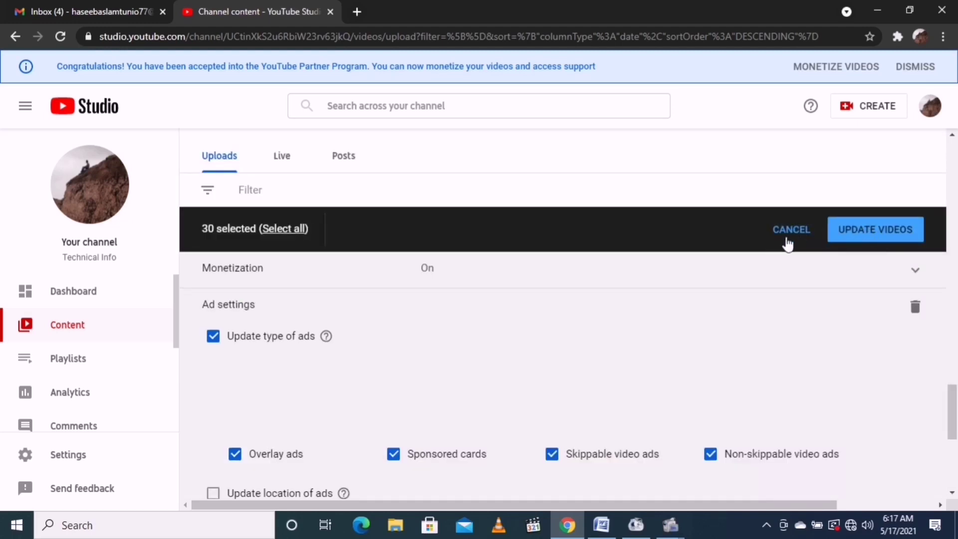
Apply the monetization and ad settings update to the selected videos, acknowledging the implications of the action
left_click(857, 235)
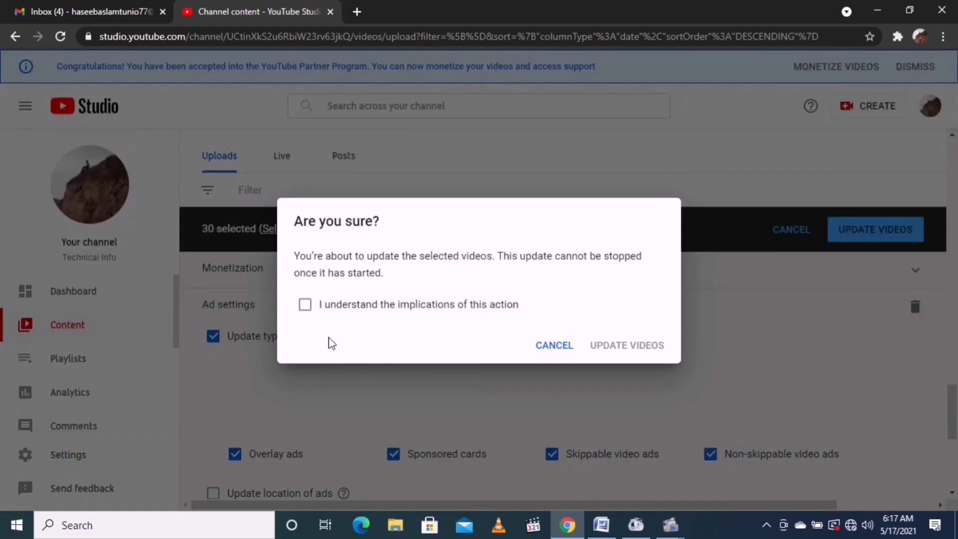
left_click(305, 305)
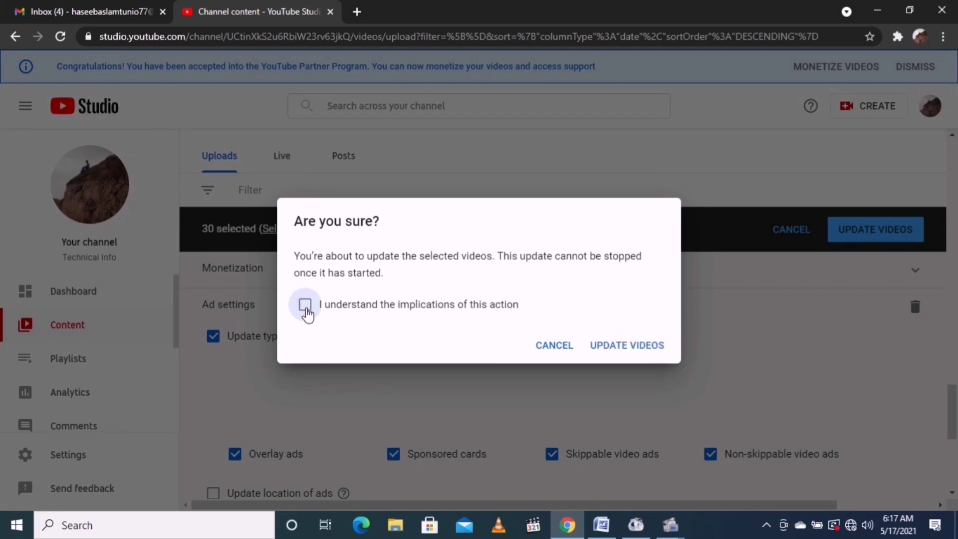
left_click(601, 353)
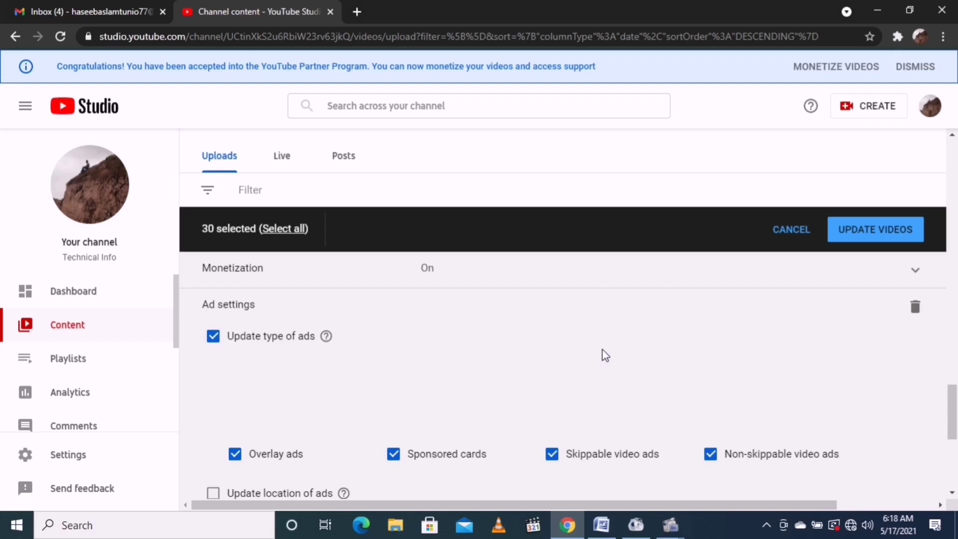
scroll(648, 309, "down", 3)
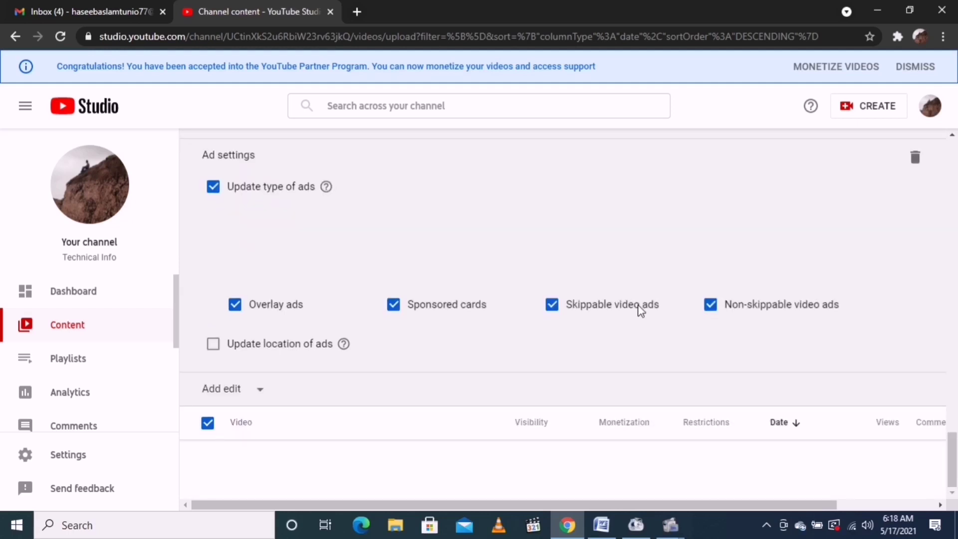
Run the bulk update of monetization and ad types on the 30 selected videos, accepting its implications
scroll(641, 311, "up", 3)
scroll(639, 312, "up", 3)
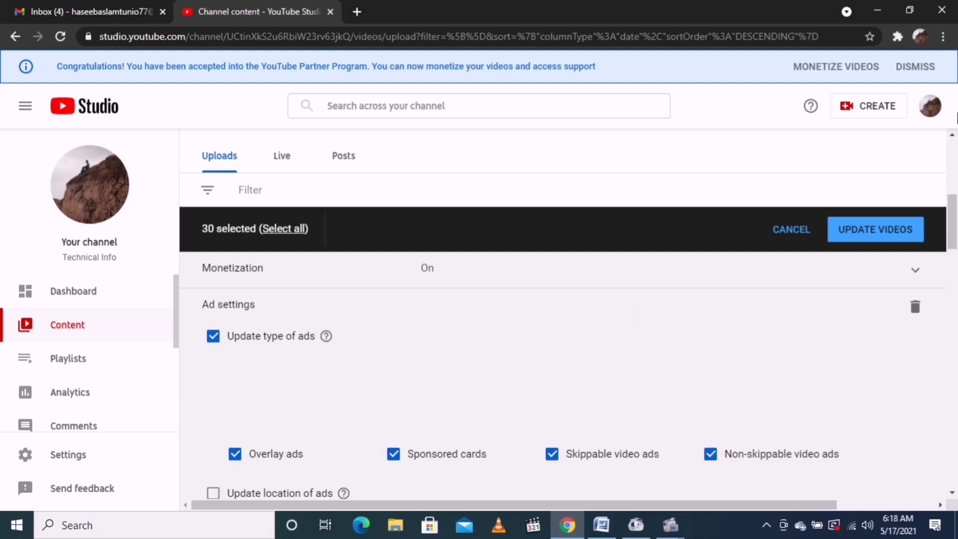
left_click(868, 233)
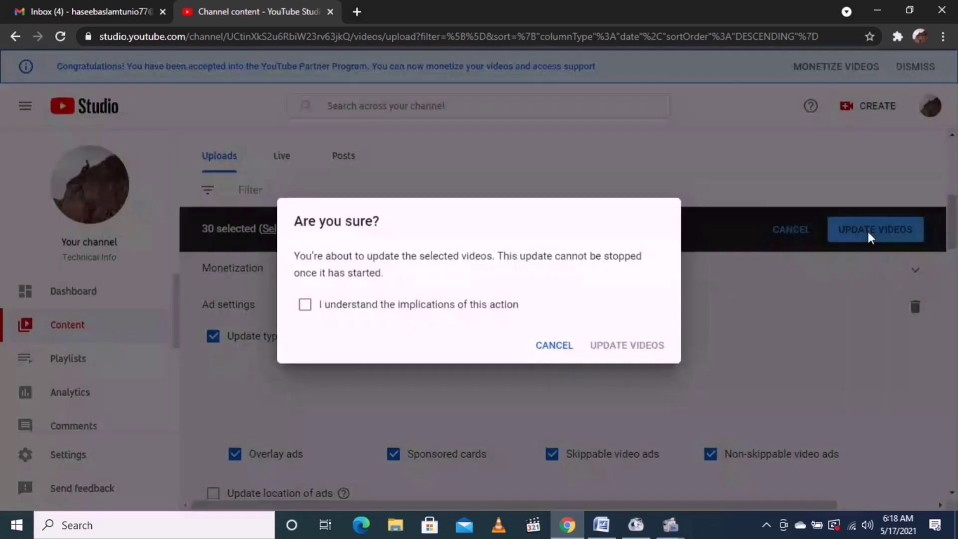
left_click(305, 304)
left_click(644, 346)
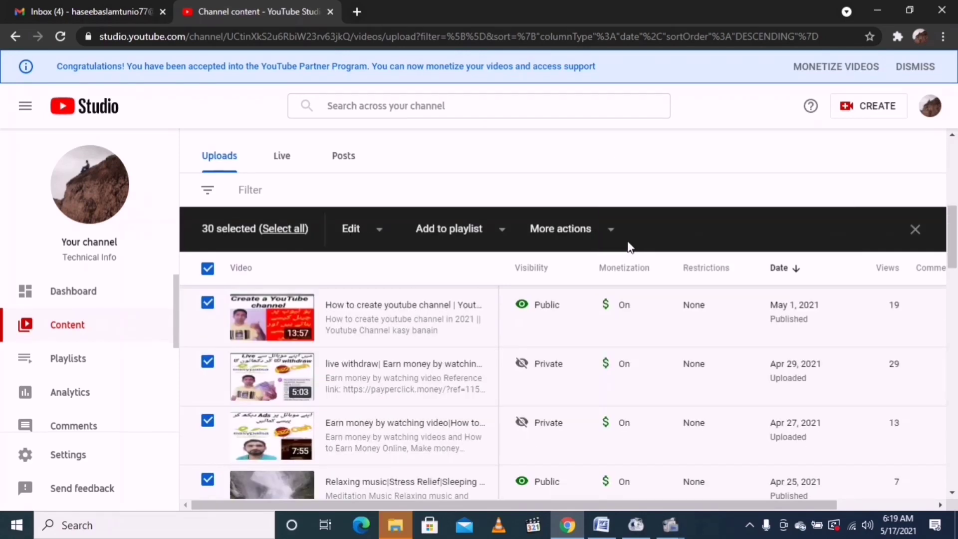
Examine the monetization status of the uploaded videos throughout the current page of the content list
mouse_move(618, 259)
scroll(619, 258, "down", 5)
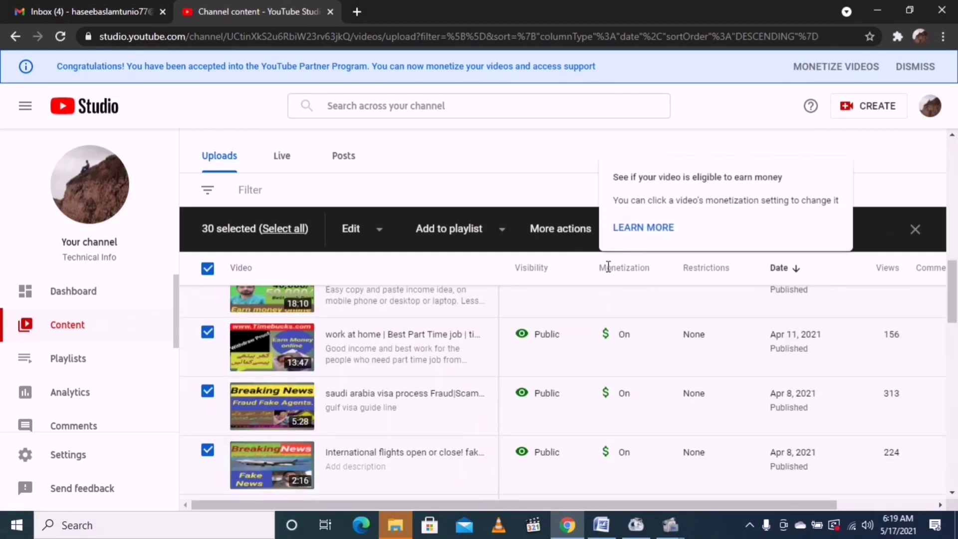
scroll(636, 370, "up", 5)
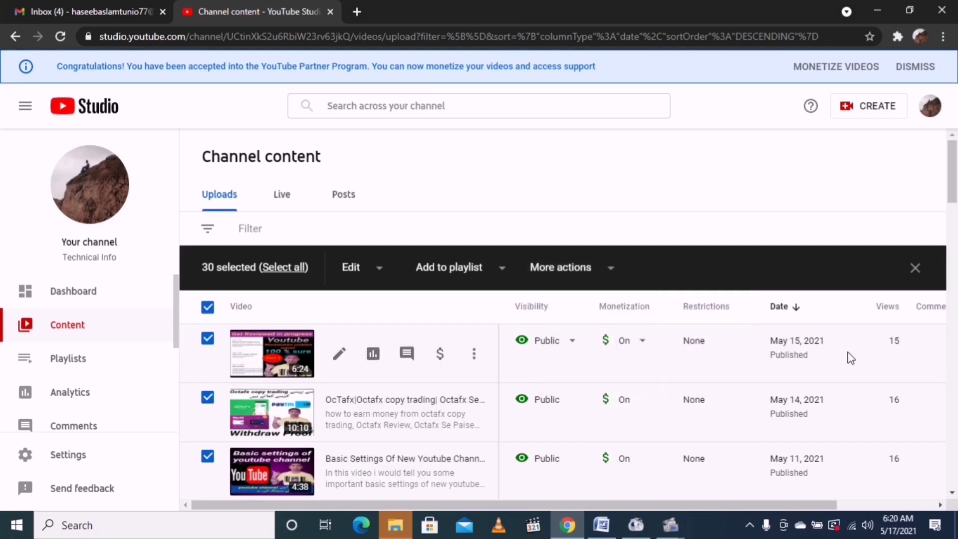
scroll(528, 288, "down", 5)
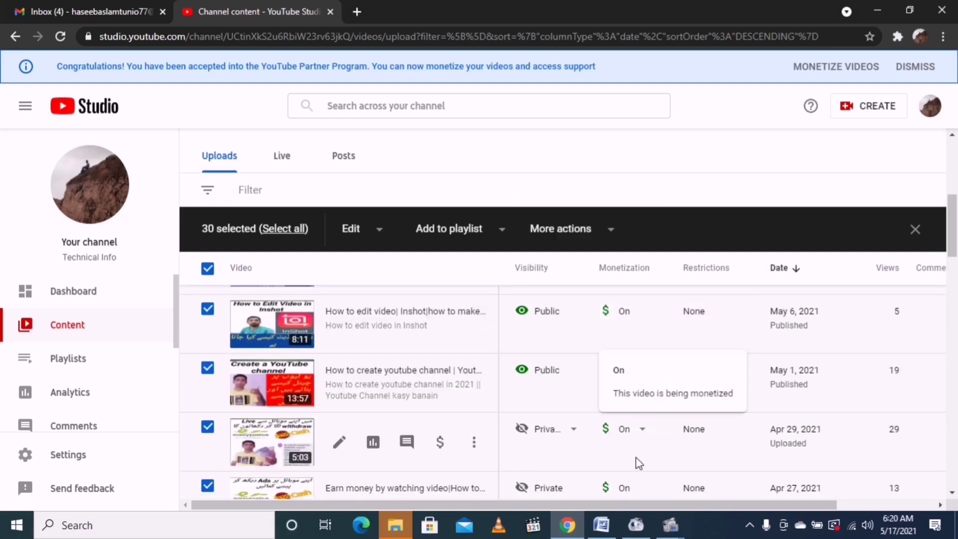
scroll(636, 460, "down", 15)
scroll(636, 461, "down", 5)
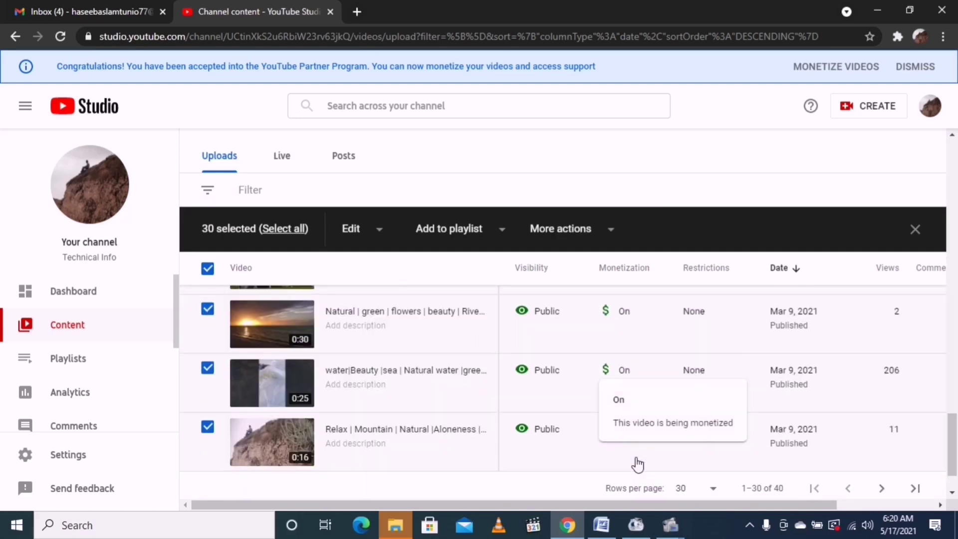
scroll(636, 461, "up", 10)
scroll(638, 461, "up", 10)
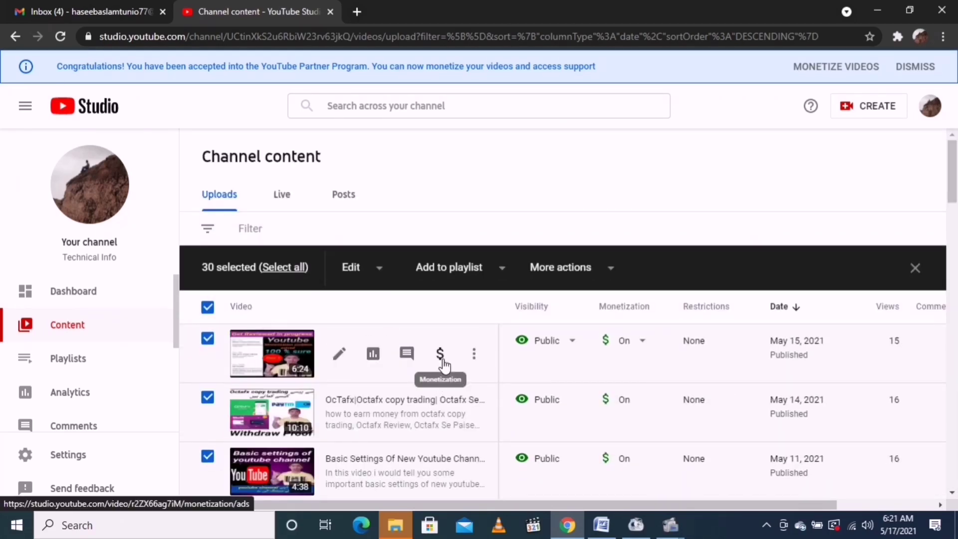
scroll(449, 325, "down", 3)
scroll(449, 325, "up", 3)
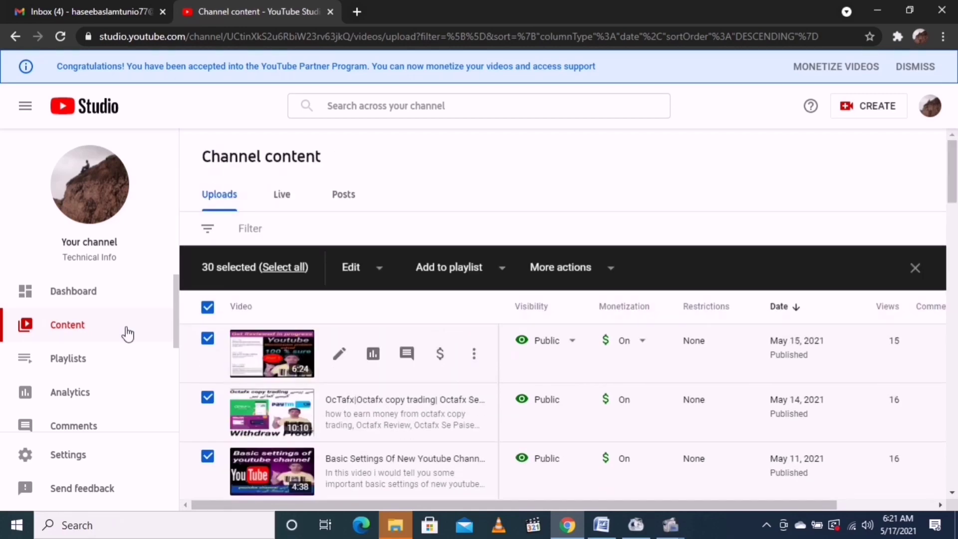
Clear the current selection and select only the three newest videos in the content list
left_click(208, 307)
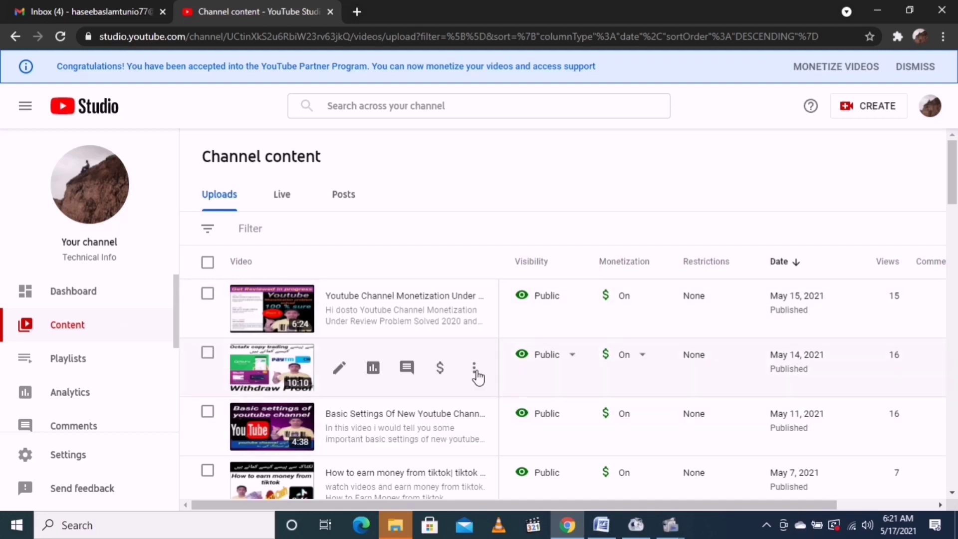
left_click(207, 295)
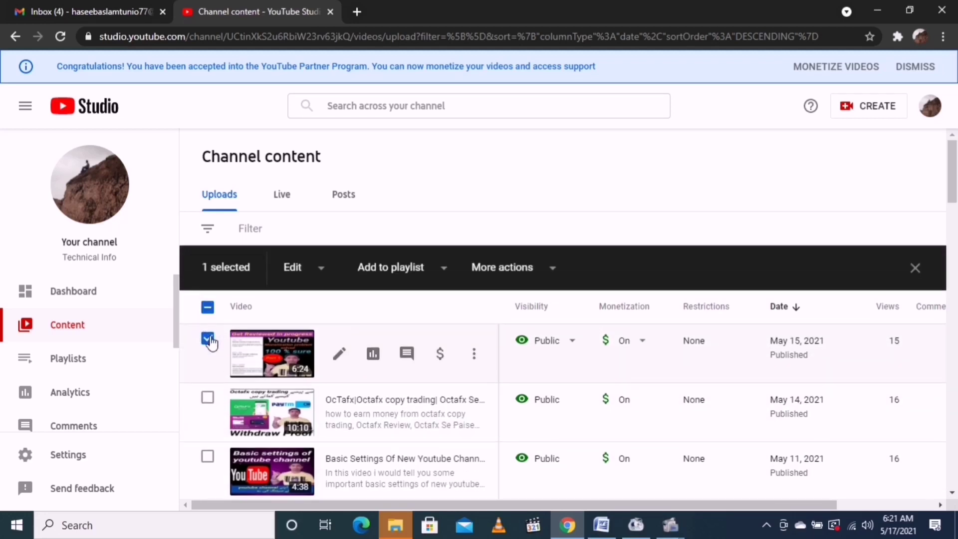
left_click(207, 398)
left_click(208, 456)
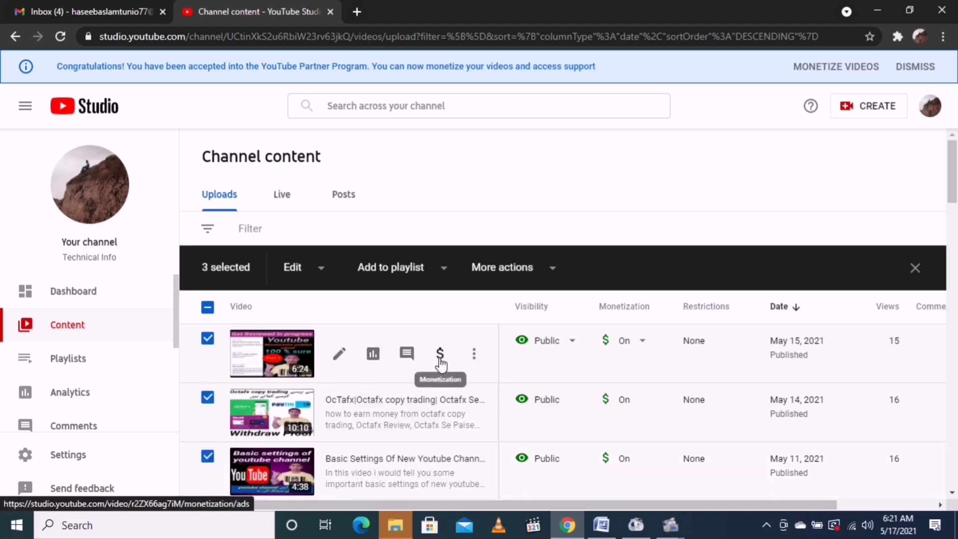
Open the monetization settings of the newest video, dated May 15, 2021, and disable overlay ads
left_click(440, 357)
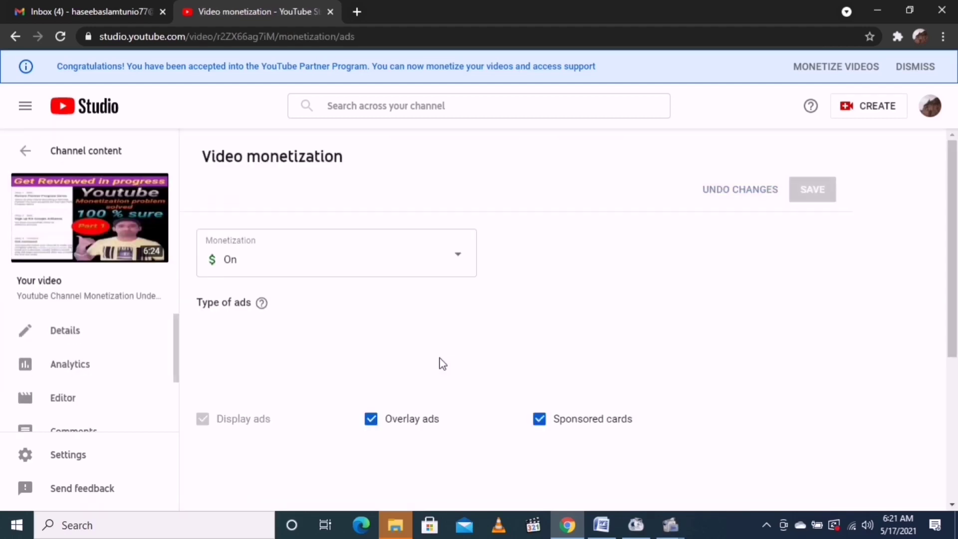
scroll(697, 282, "down", 5)
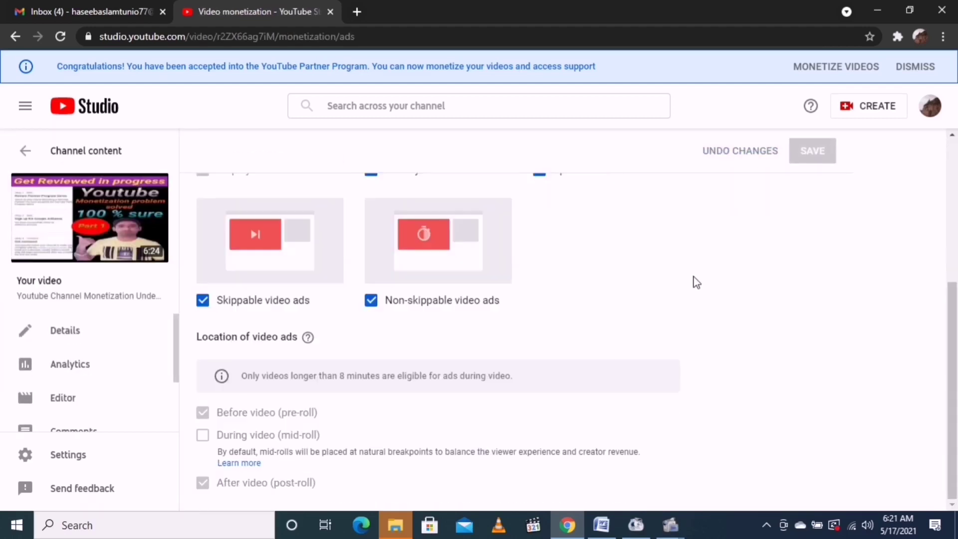
scroll(696, 282, "up", 5)
scroll(696, 282, "down", 5)
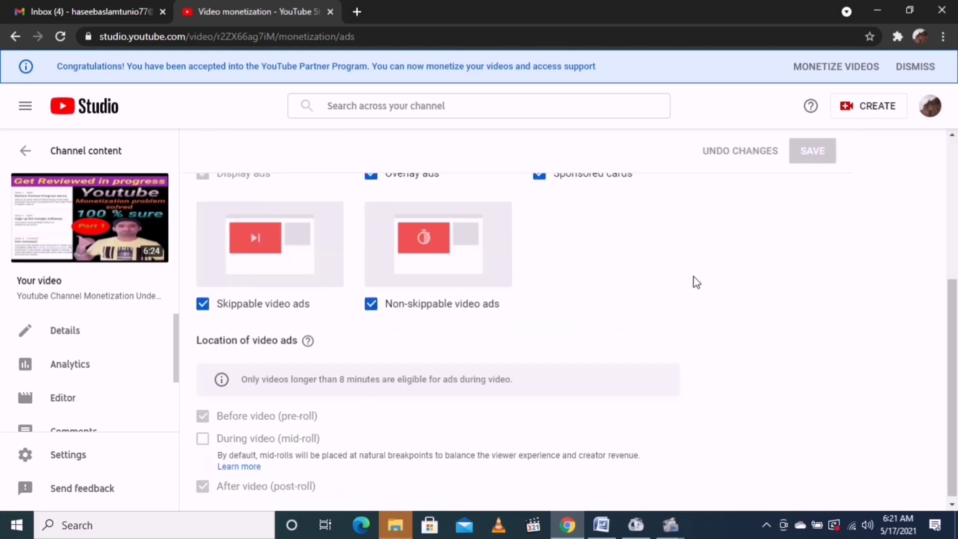
scroll(696, 282, "up", 5)
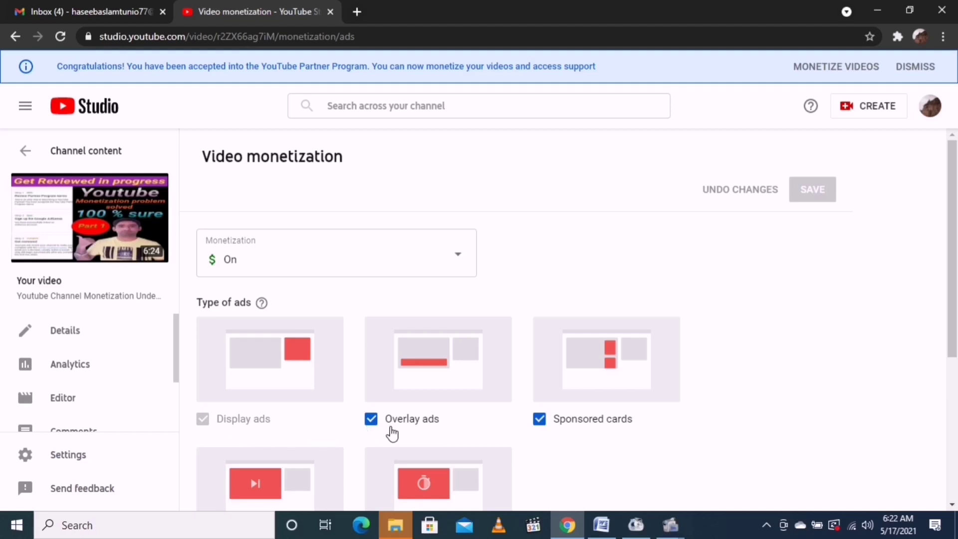
left_click(372, 422)
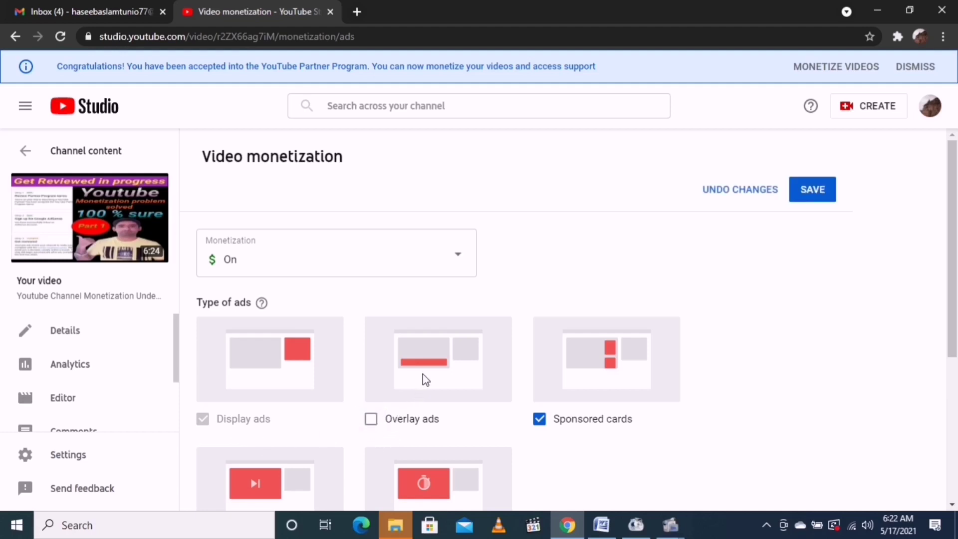
Disable skippable video ads for this video and save its monetization settings
scroll(423, 373, "down", 5)
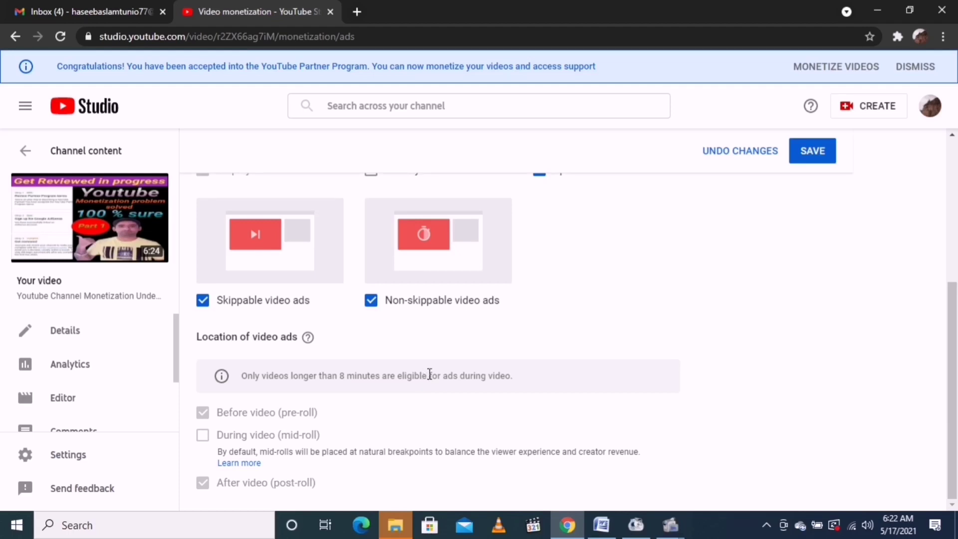
left_click(199, 315)
scroll(544, 372, "up", 5)
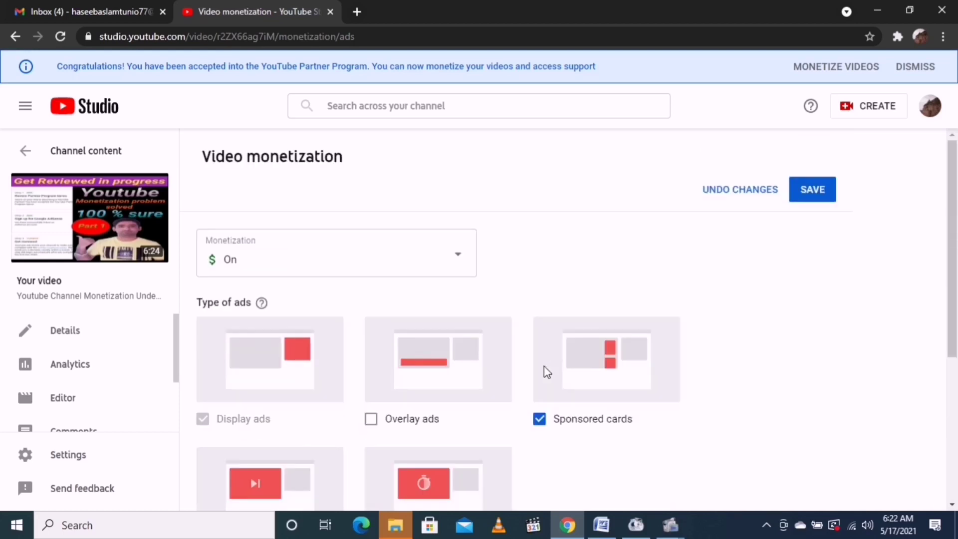
scroll(543, 372, "down", 5)
scroll(547, 372, "up", 5)
scroll(139, 324, "down", 2)
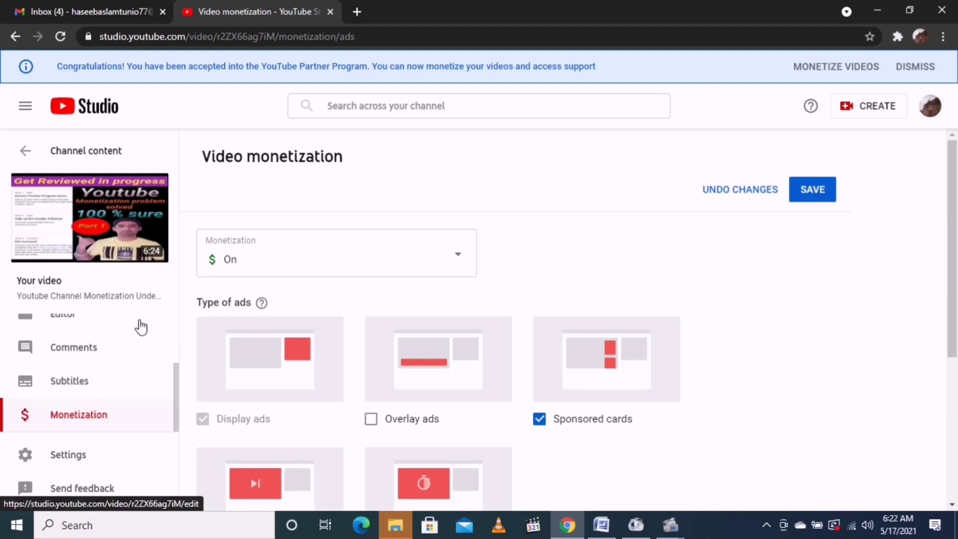
scroll(410, 363, "down", 5)
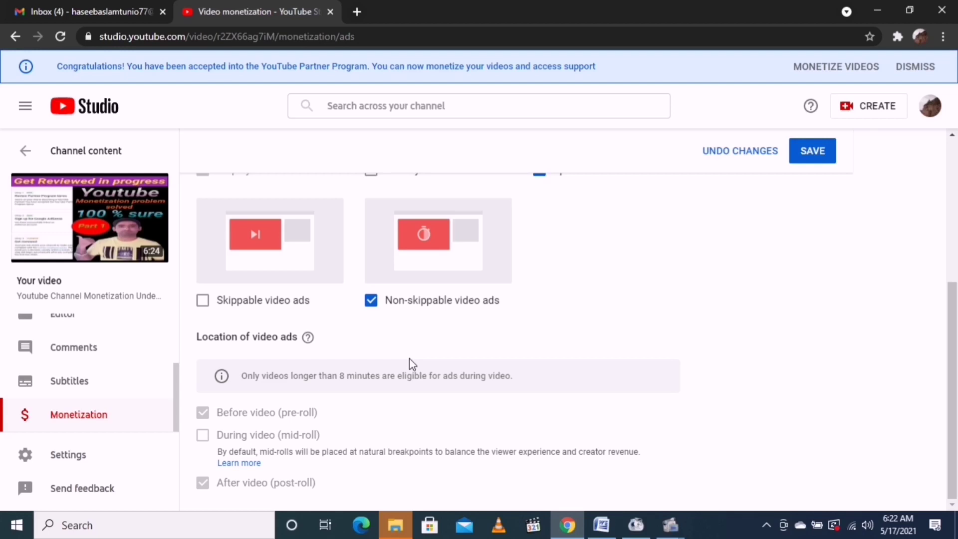
scroll(722, 343, "up", 5)
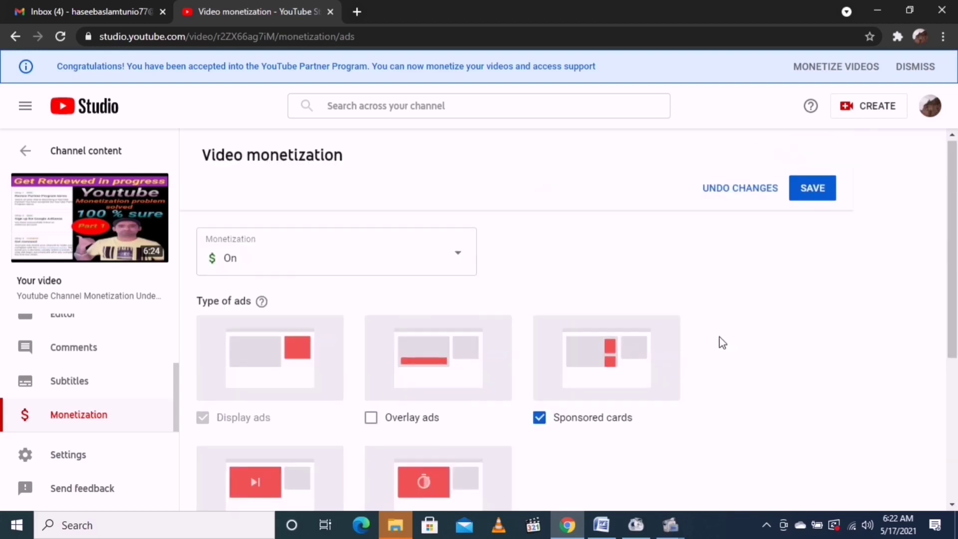
left_click(814, 195)
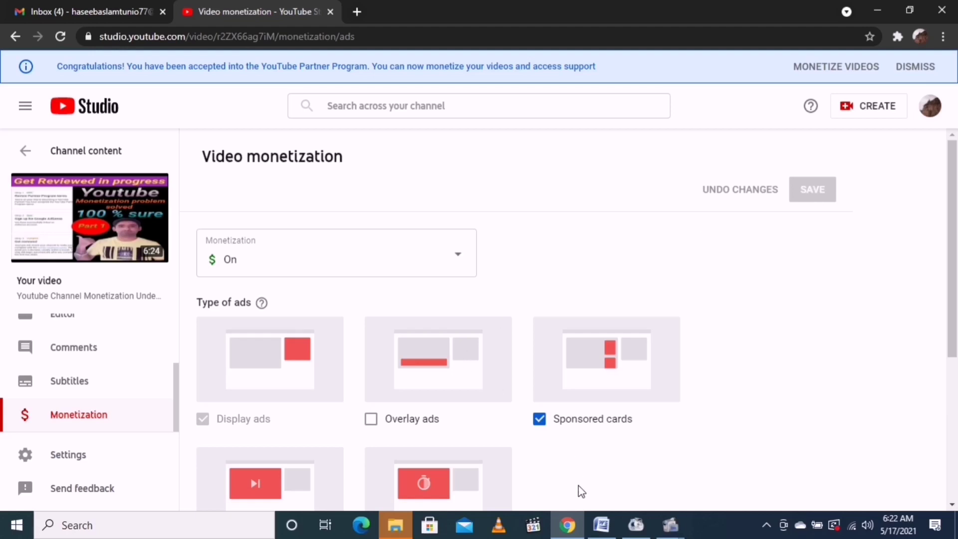
Disable skippable video ads and overlay ads in the channel's upload defaults for monetization and save the settings
scroll(701, 392, "down", 5)
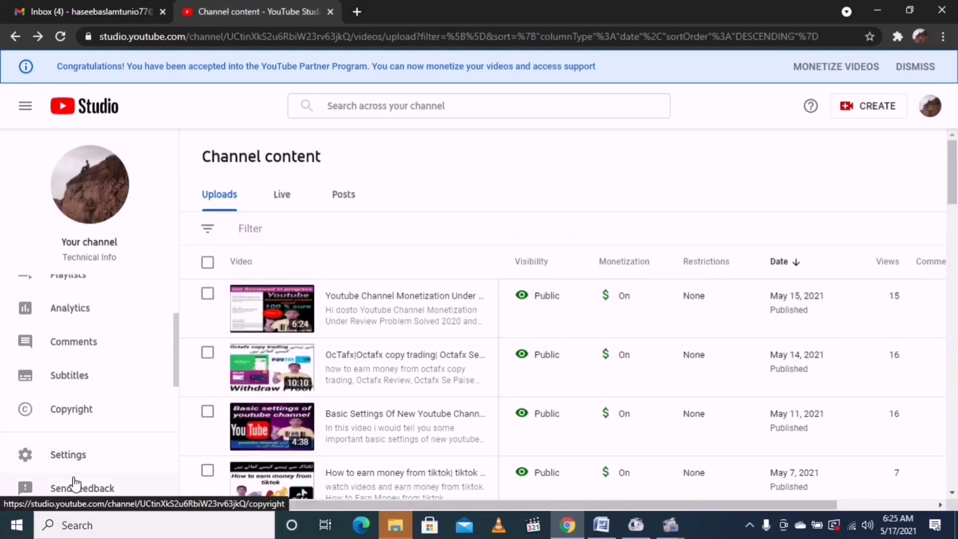
left_click(62, 455)
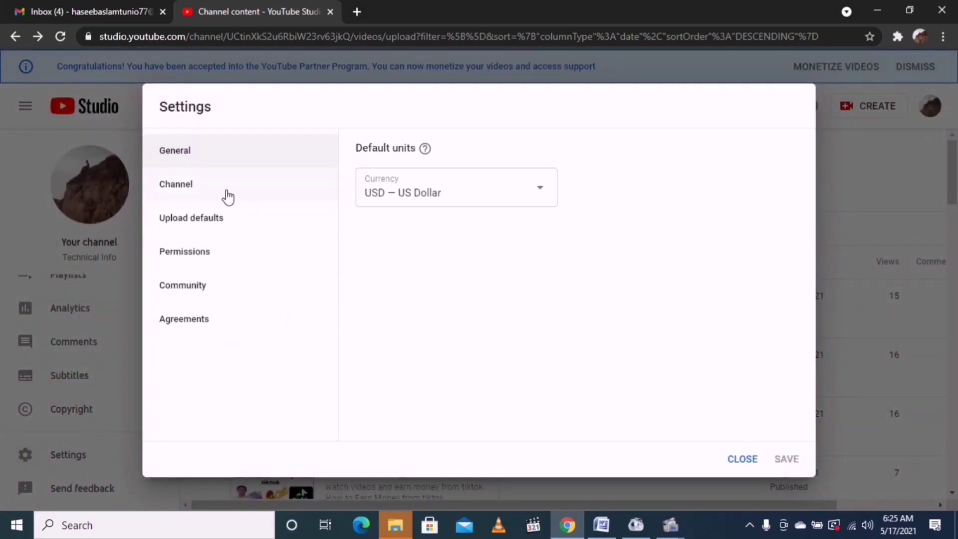
left_click(206, 228)
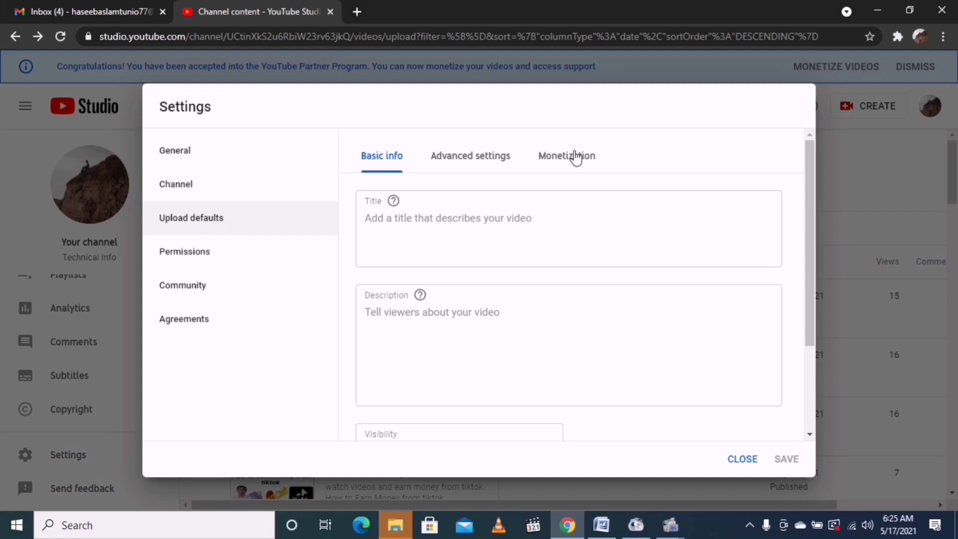
left_click(559, 164)
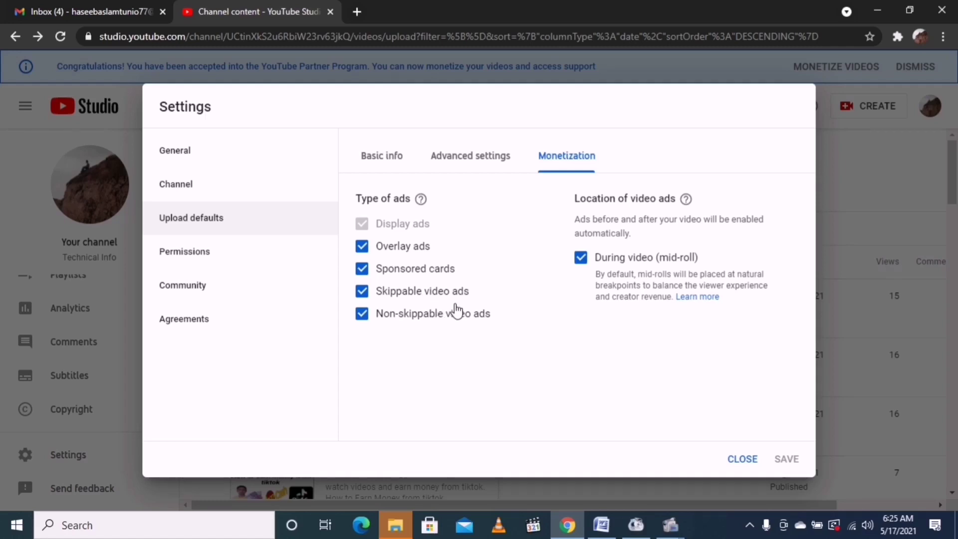
left_click(362, 293)
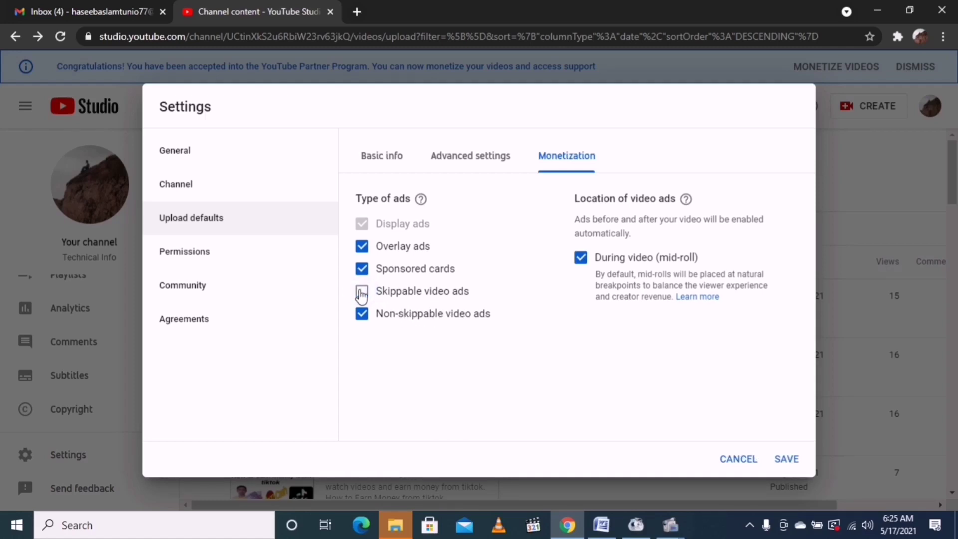
left_click(362, 247)
left_click(787, 459)
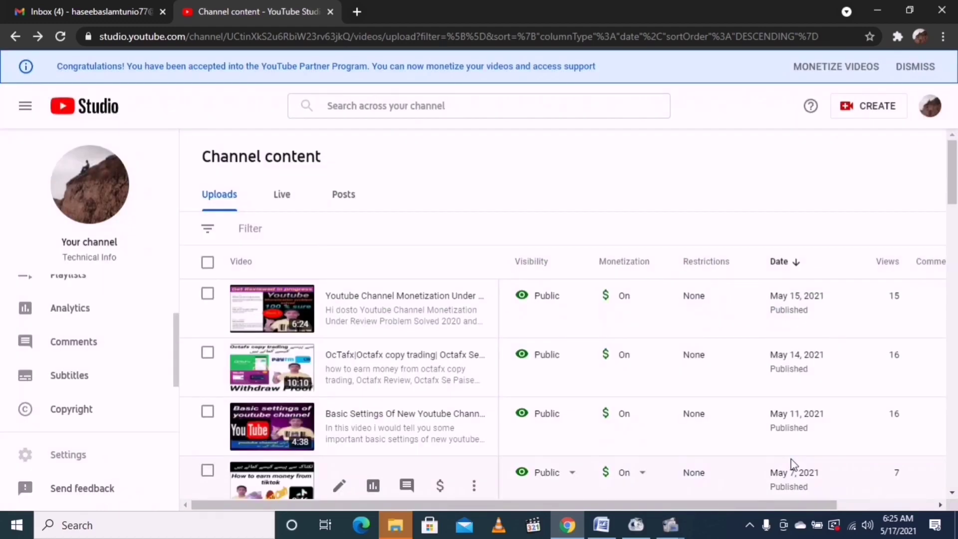